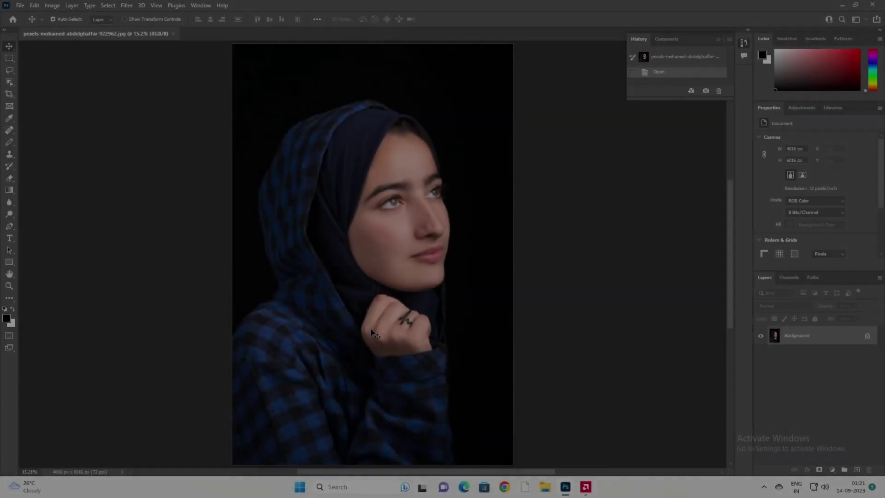
- Duplicate the photo onto a new layer, Layer 1
{"action": "scroll", "coordinate": [382, 221], "scroll_direction": "up", "scroll_amount": 3}
{"action": "scroll", "coordinate": [548, 226], "scroll_direction": "up", "scroll_amount": 3}
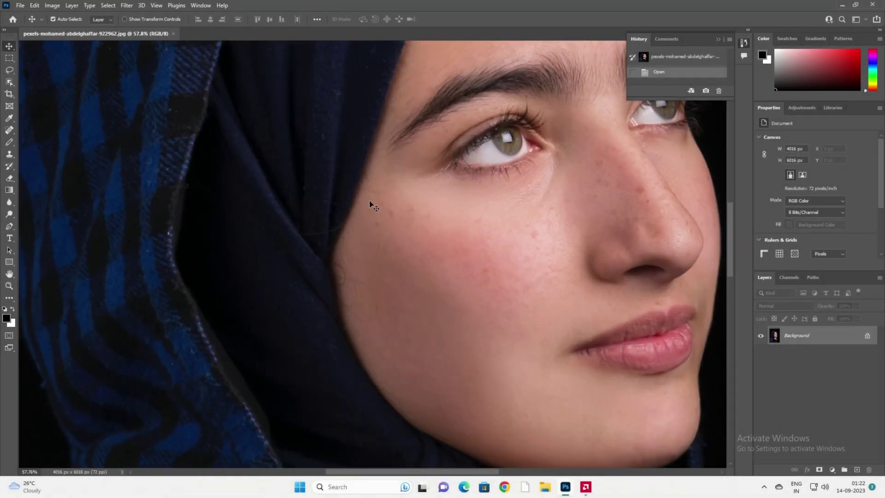
{"action": "scroll", "coordinate": [494, 319], "scroll_direction": "down", "scroll_amount": 3}
{"action": "scroll", "coordinate": [494, 318], "scroll_direction": "down", "scroll_amount": 2}
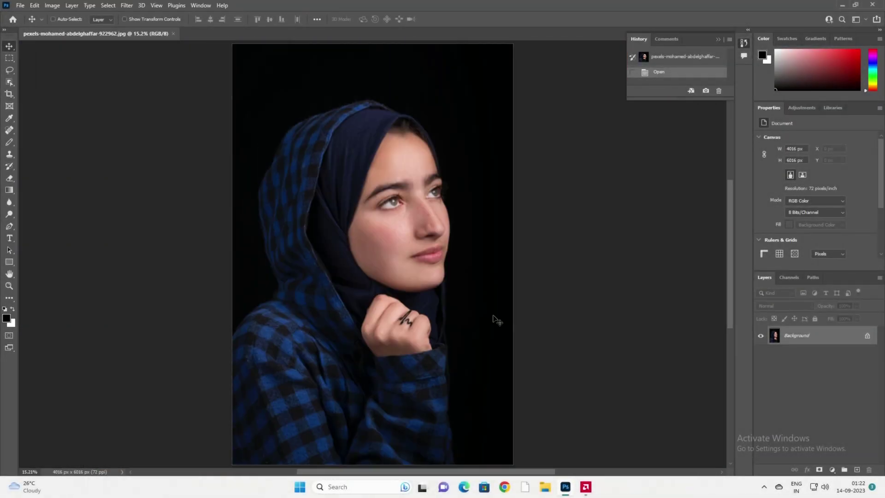
{"action": "key", "text": "ctrl+j"}
- Add a Black & White adjustment with Reds at -83 and Yellows at 19 above Layer 1
{"action": "left_click", "coordinate": [832, 469]}
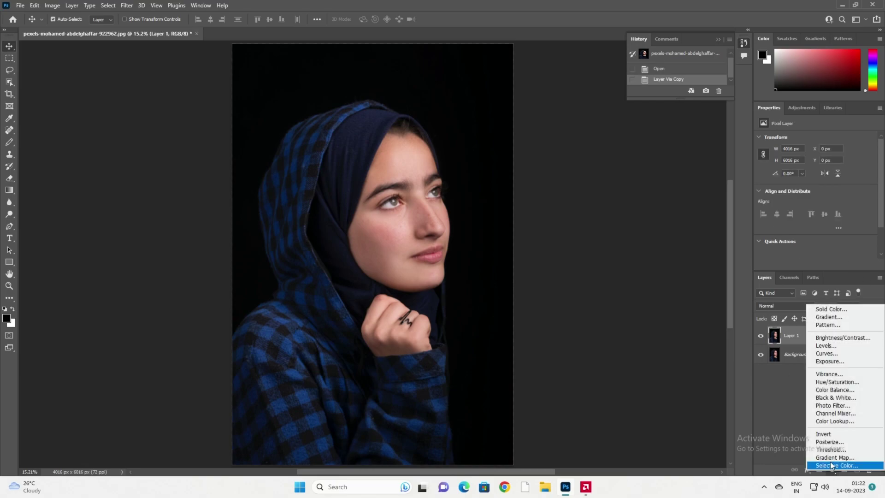
{"action": "left_click", "coordinate": [835, 397]}
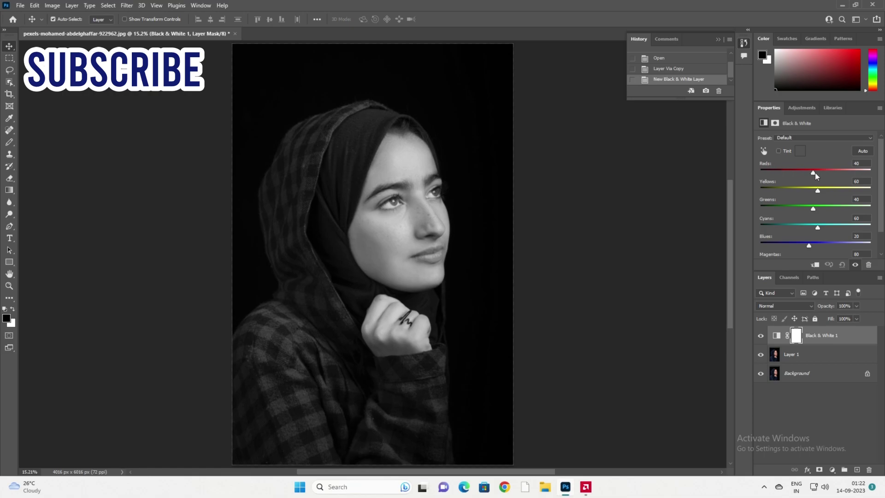
{"action": "mouse_move", "coordinate": [814, 173]}
{"action": "left_mouse_down"}
{"action": "mouse_move", "coordinate": [786, 172]}
{"action": "mouse_move", "coordinate": [808, 191]}
{"action": "left_mouse_up"}
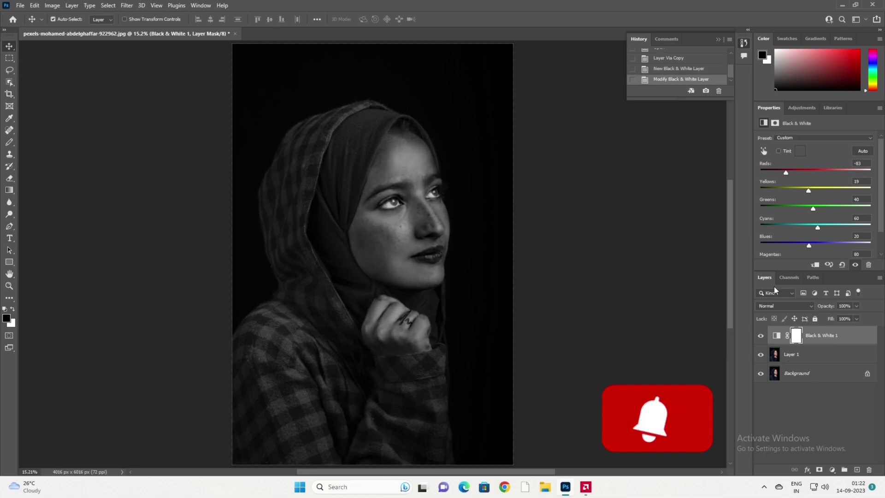
{"action": "left_click", "coordinate": [791, 354]}
- With the Healing Brush, heal three dark spots on the cheek
{"action": "scroll", "coordinate": [394, 212], "scroll_direction": "up", "scroll_amount": 5}
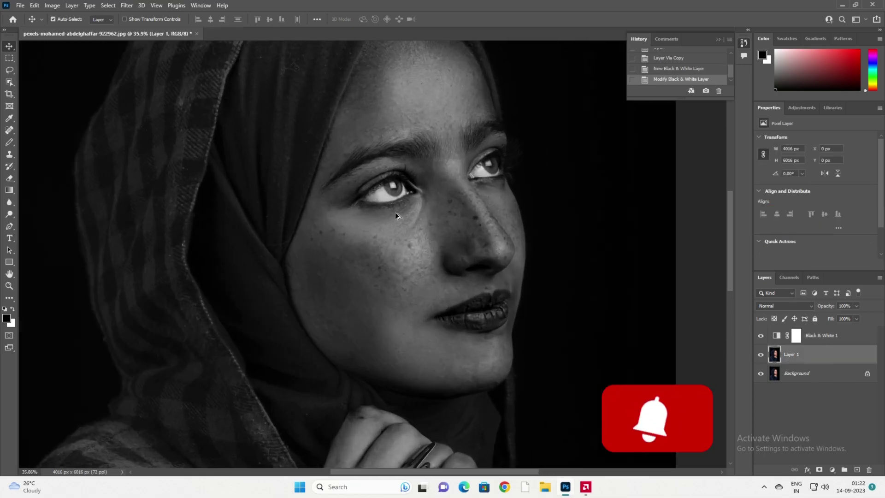
{"action": "scroll", "coordinate": [396, 215], "scroll_direction": "up", "scroll_amount": 2}
{"action": "left_click", "coordinate": [9, 132]}
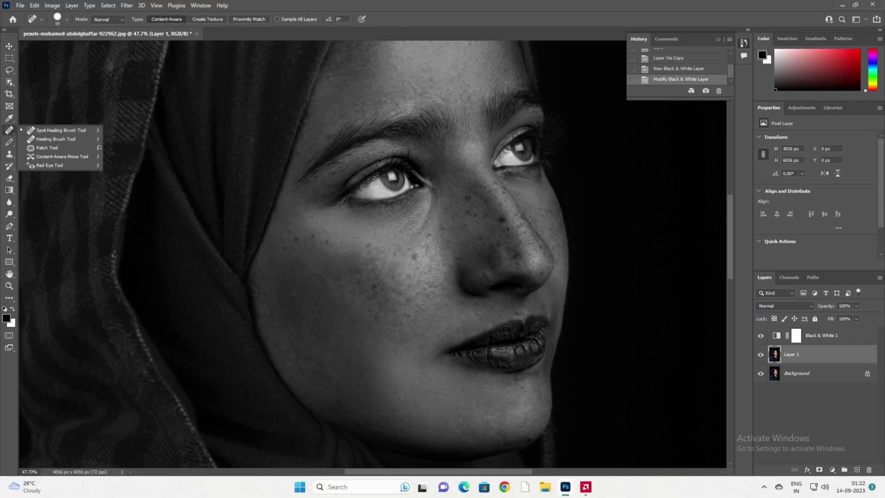
{"action": "left_click", "coordinate": [53, 138]}
{"action": "scroll", "coordinate": [324, 253], "scroll_direction": "up", "scroll_amount": 5}
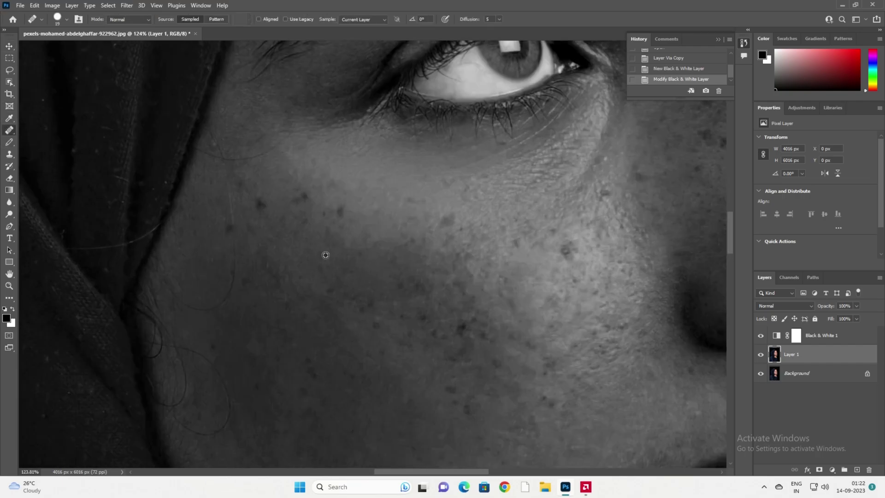
{"action": "left_click", "coordinate": [339, 209]}
{"action": "left_click", "coordinate": [295, 190]}
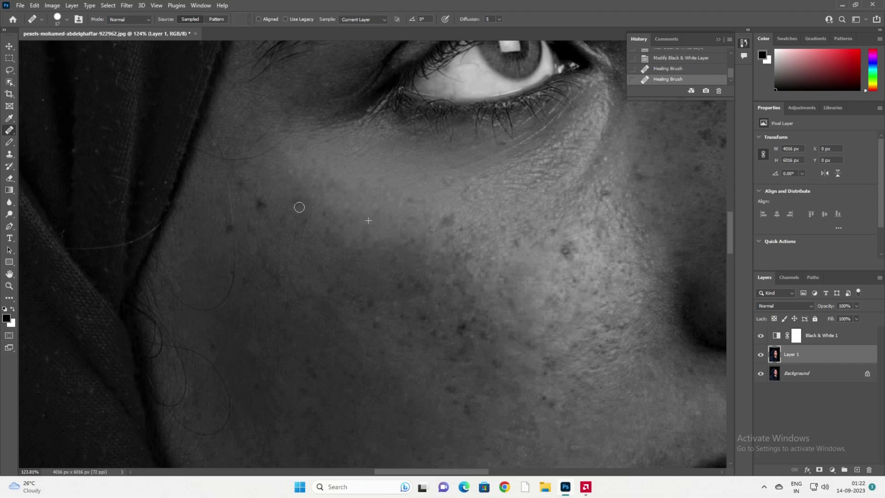
{"action": "left_click", "coordinate": [261, 205]}
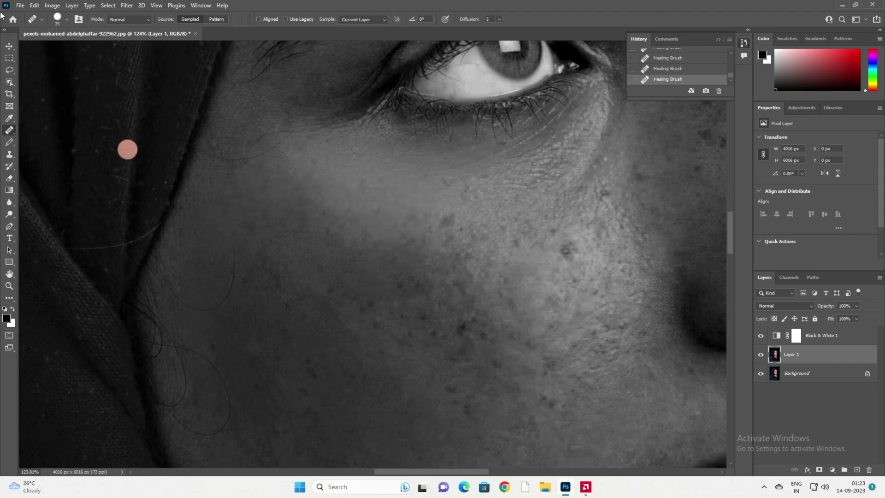
- Sample clean cheek skin and heal the remaining freckles on the cheeks and nose
{"action": "left_click", "coordinate": [434, 187], "text": "alt"}
{"action": "left_click_drag", "start_coordinate": [424, 213], "coordinate": [418, 227]}
{"action": "left_click", "coordinate": [451, 334]}
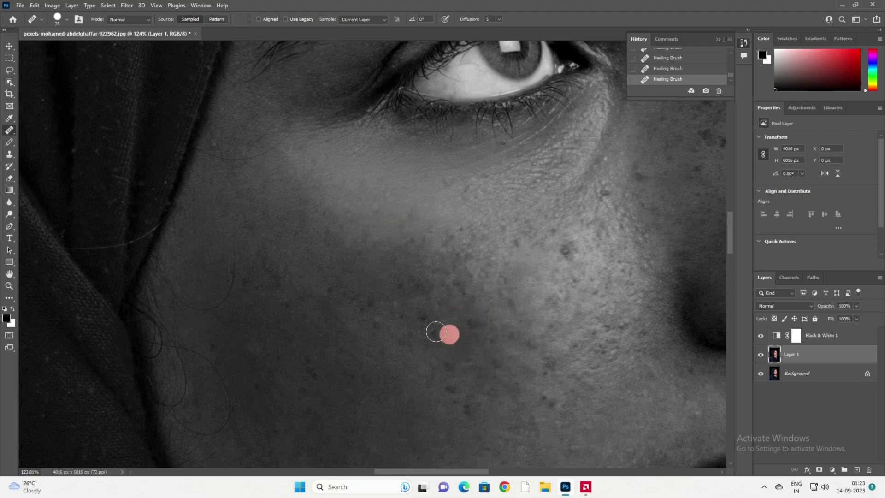
{"action": "left_click", "coordinate": [375, 375]}
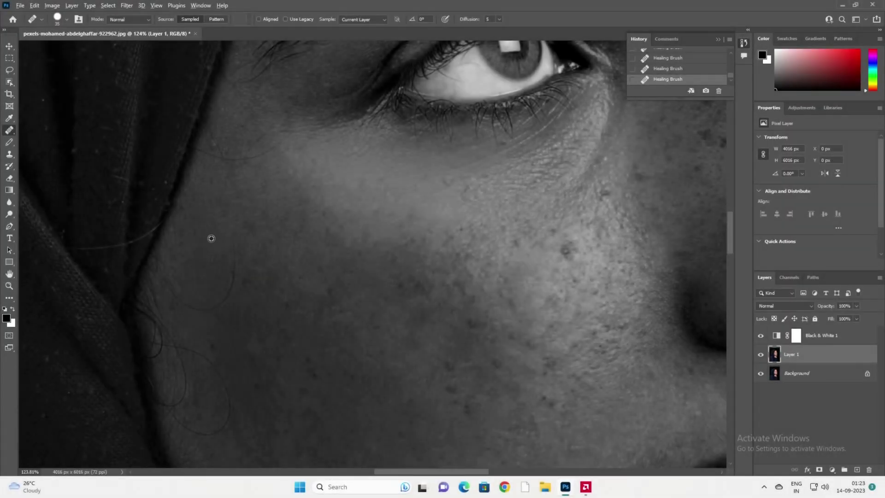
{"action": "left_click", "coordinate": [224, 323]}
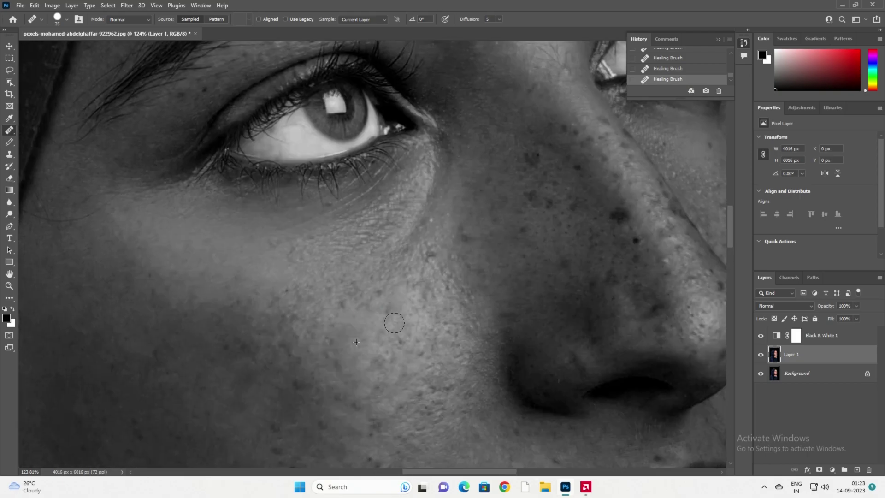
{"action": "left_click", "coordinate": [450, 199]}
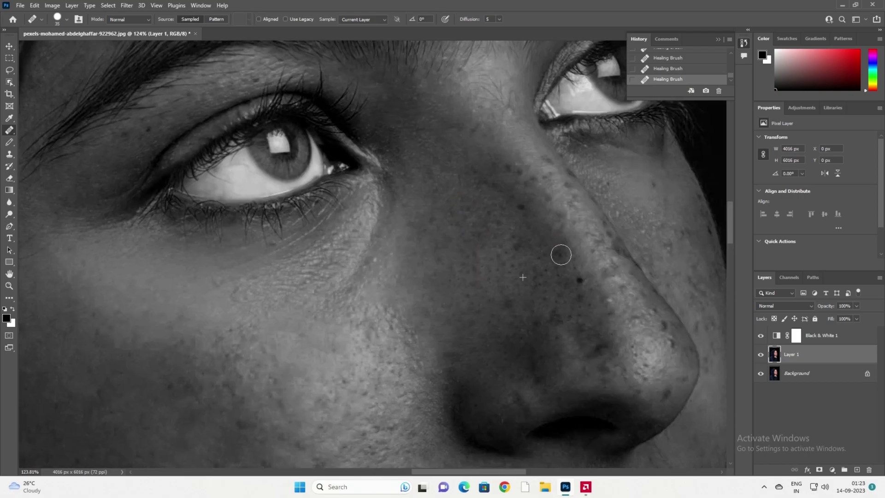
{"action": "left_click", "coordinate": [490, 219]}
{"action": "left_click", "coordinate": [280, 251]}
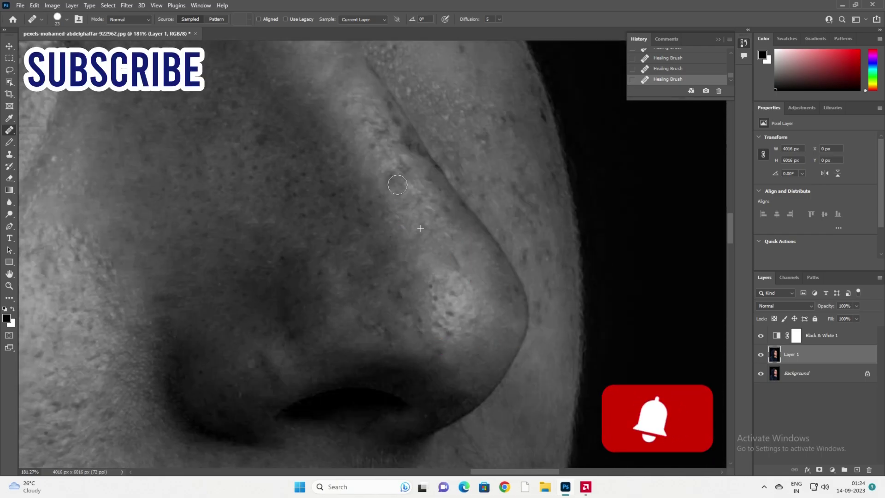
{"action": "scroll", "coordinate": [408, 282], "scroll_direction": "up", "scroll_amount": 3}
{"action": "scroll", "coordinate": [396, 313], "scroll_direction": "up", "scroll_amount": 2}
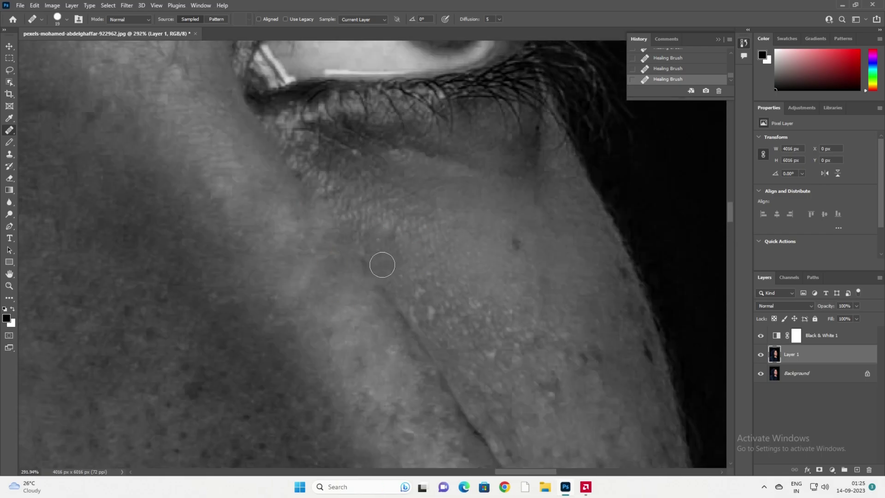
{"action": "scroll", "coordinate": [586, 243], "scroll_direction": "up", "scroll_amount": 2}
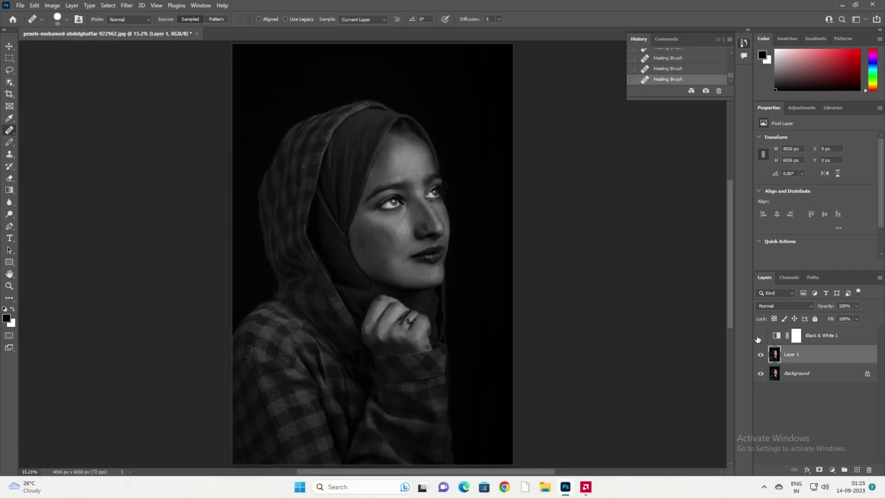
- Toggle the Black & White and Layer 1 visibility to compare before and after healing
{"action": "left_click", "coordinate": [758, 337]}
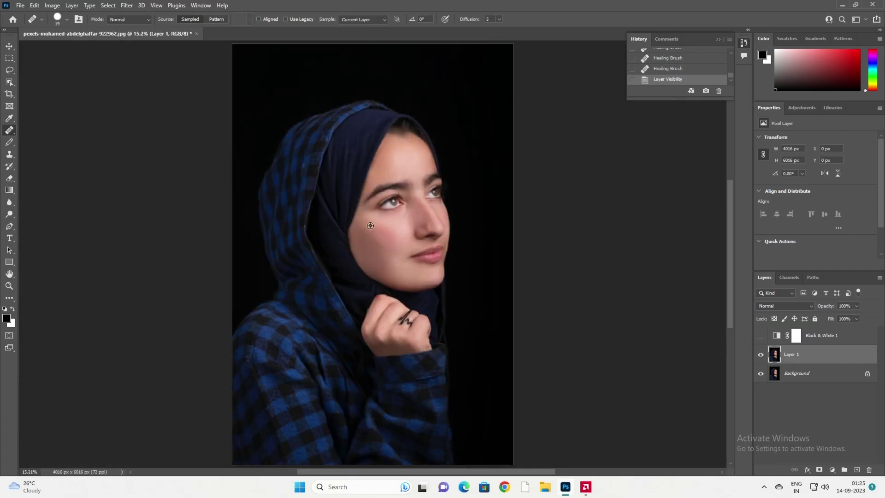
{"action": "left_click", "coordinate": [760, 354]}
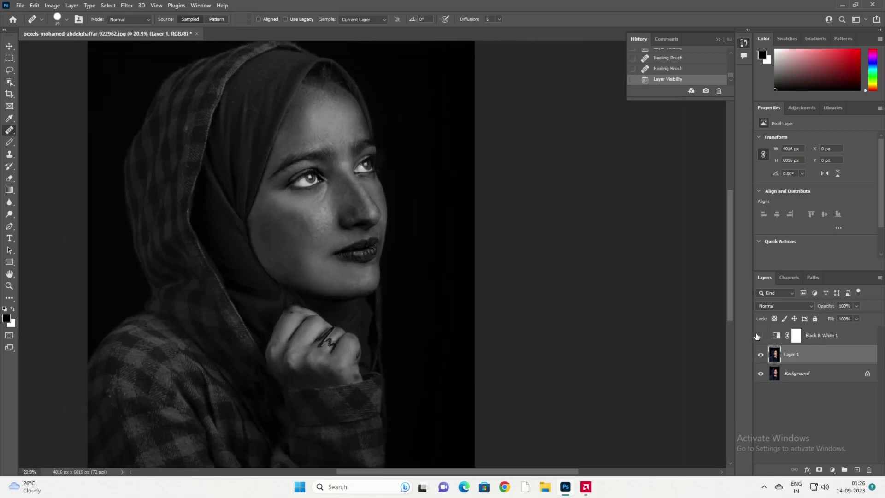
{"action": "left_click", "coordinate": [761, 335]}
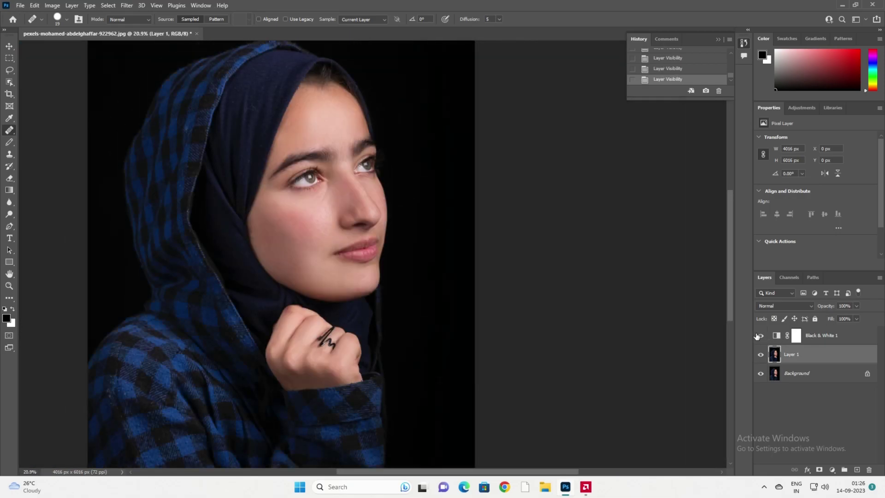
{"action": "scroll", "coordinate": [353, 253], "scroll_direction": "up", "scroll_amount": 5}
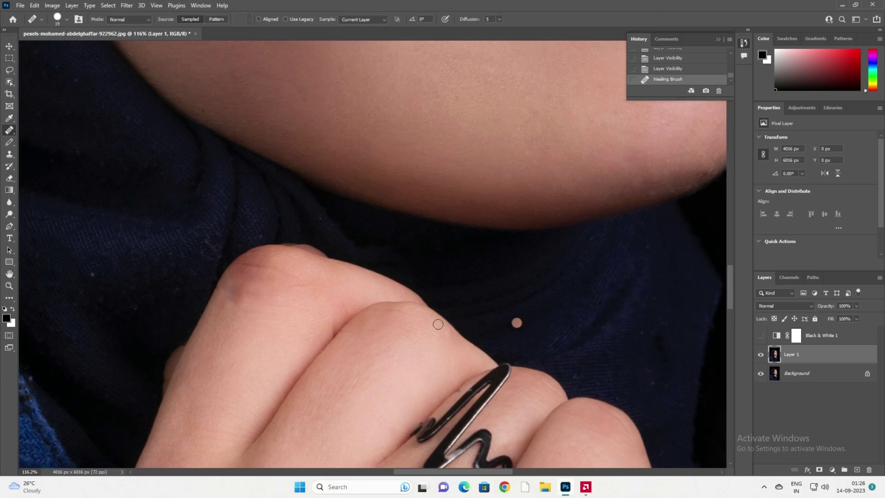
- Heal the blemish beside the fingers and duplicate the layer as Layer 1 copy
{"action": "left_click", "coordinate": [356, 318]}
{"action": "left_click", "coordinate": [761, 335]}
{"action": "key", "text": "ctrl+0"}
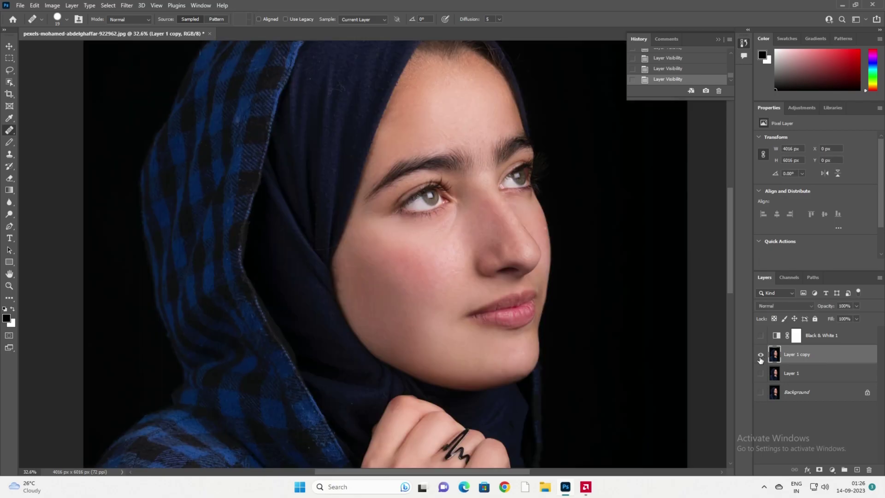
- Heal one more spot on the cheek after comparing layer visibility
{"action": "left_click", "coordinate": [761, 371]}
{"action": "scroll", "coordinate": [519, 295], "scroll_direction": "down", "scroll_amount": 5}
{"action": "scroll", "coordinate": [507, 276], "scroll_direction": "up", "scroll_amount": 3}
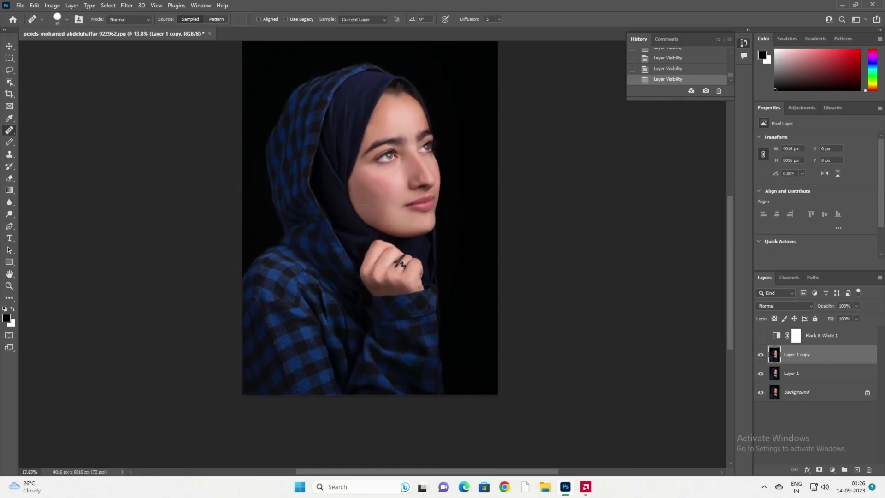
{"action": "left_click", "coordinate": [493, 241]}
{"action": "scroll", "coordinate": [493, 241], "scroll_direction": "up", "scroll_amount": 2}
{"action": "key", "text": "b"}
{"action": "scroll", "coordinate": [442, 239], "scroll_direction": "down", "scroll_amount": 2}
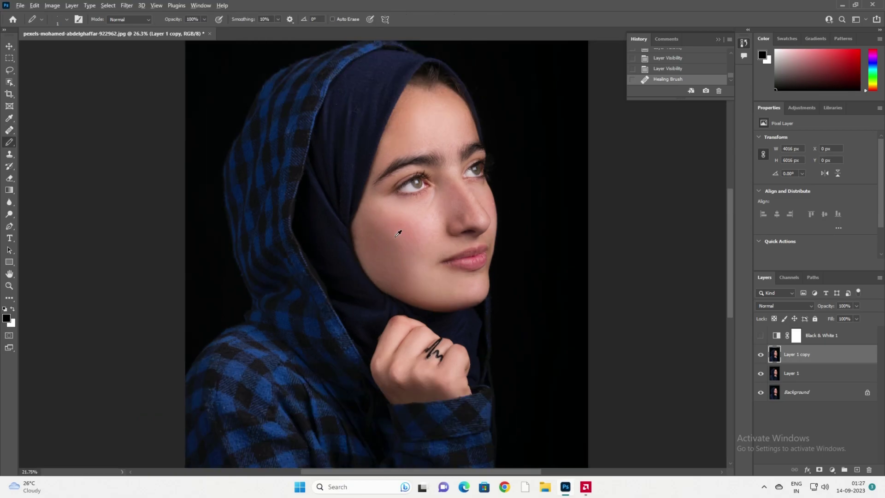
{"action": "scroll", "coordinate": [394, 238], "scroll_direction": "down", "scroll_amount": 1}
- Invert Layer 1 copy and set its blend mode to Vivid Light
{"action": "left_click", "coordinate": [107, 5]}
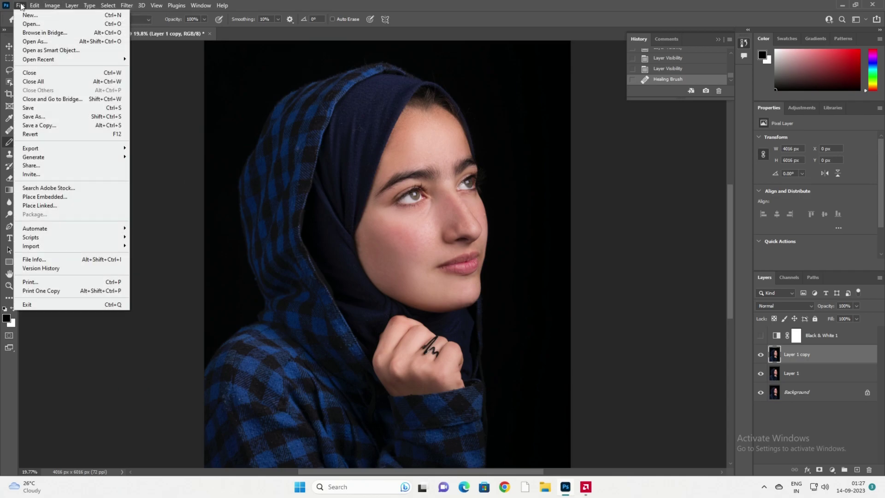
{"action": "key", "text": "Escape"}
{"action": "right_click", "coordinate": [836, 356]}
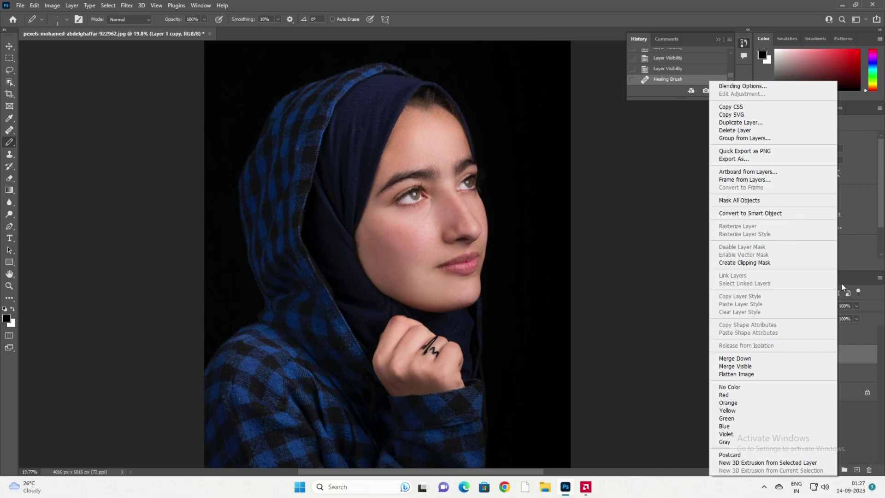
{"action": "left_click", "coordinate": [870, 359]}
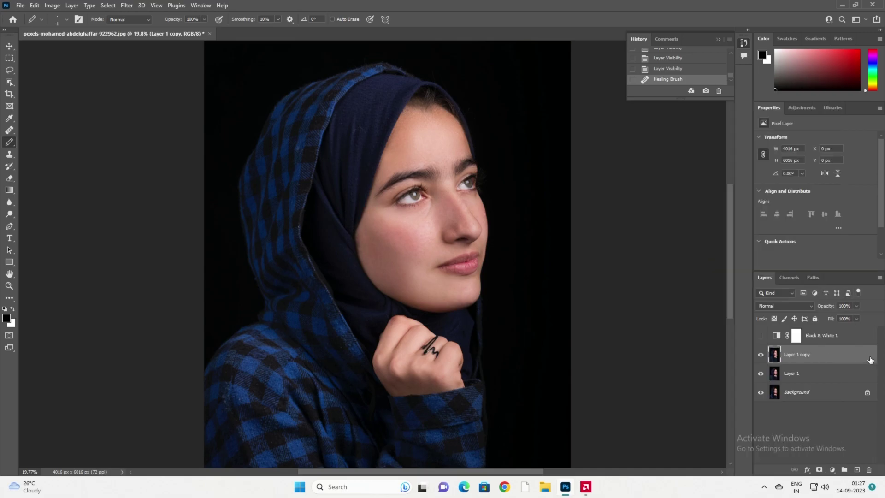
{"action": "key", "text": "ctrl+i"}
{"action": "left_click", "coordinate": [782, 306]}
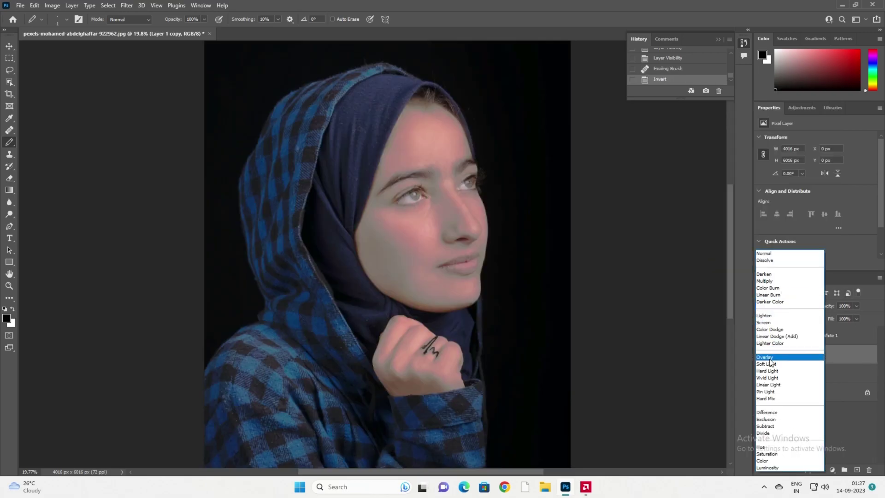
{"action": "left_click", "coordinate": [775, 378]}
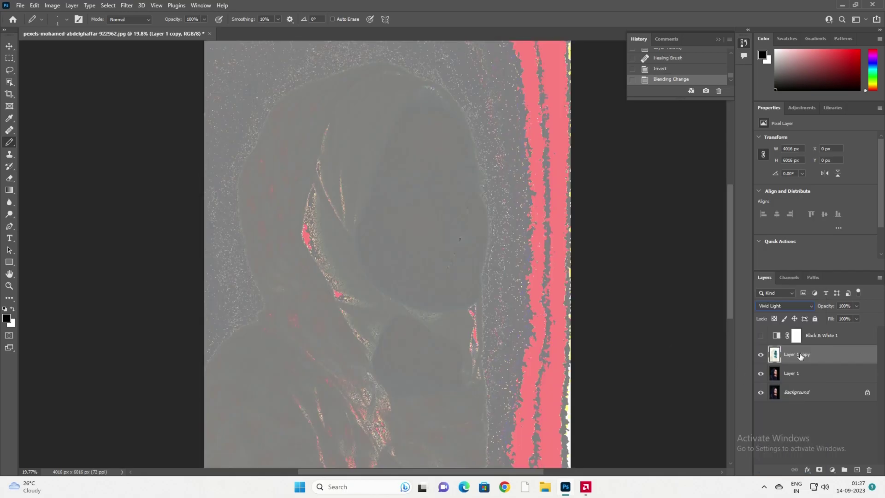
{"action": "left_click", "coordinate": [127, 5]}
{"action": "mouse_move", "coordinate": [135, 202]}
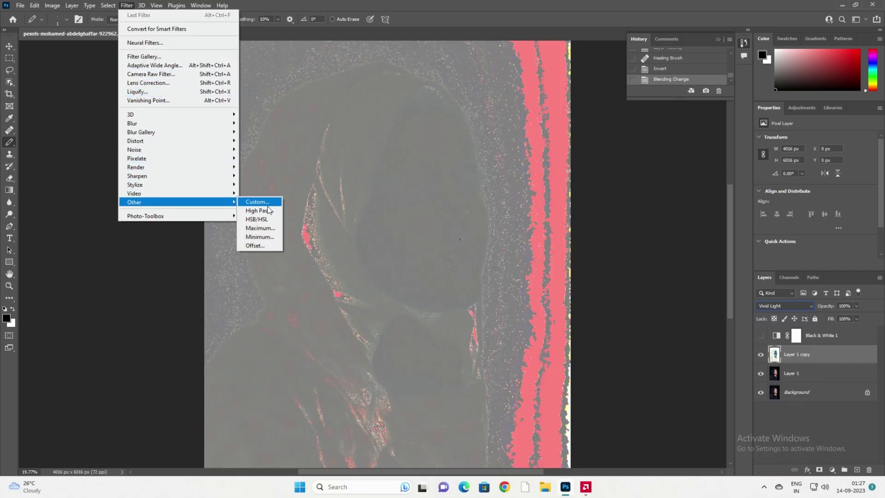
- Apply a High Pass filter of about 13.9 px radius to Layer 1 copy
{"action": "left_click", "coordinate": [261, 211]}
{"action": "left_click_drag", "start_coordinate": [433, 95], "coordinate": [611, 111]}
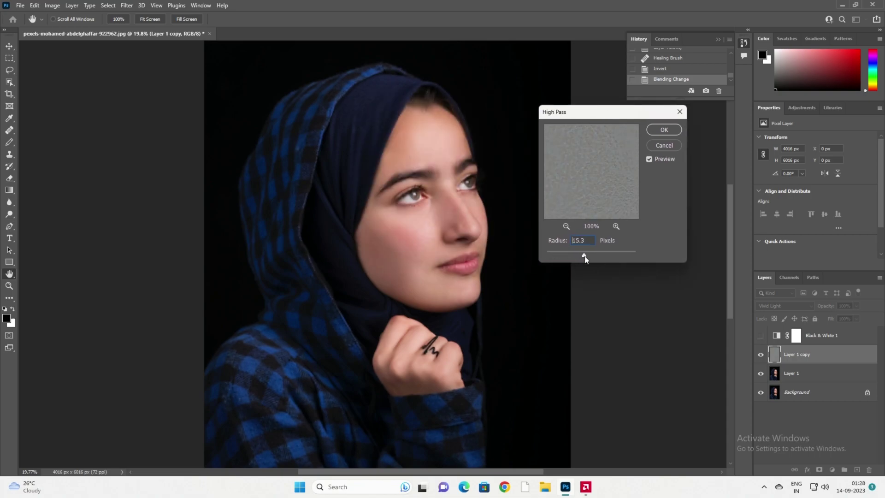
{"action": "left_click_drag", "start_coordinate": [585, 256], "coordinate": [583, 256]}
{"action": "left_click", "coordinate": [662, 133]}
- Apply a 23.5 px Gaussian Blur and toggle Layer 1 copy's visibility to compare
{"action": "left_click", "coordinate": [125, 5]}
{"action": "mouse_move", "coordinate": [131, 123]}
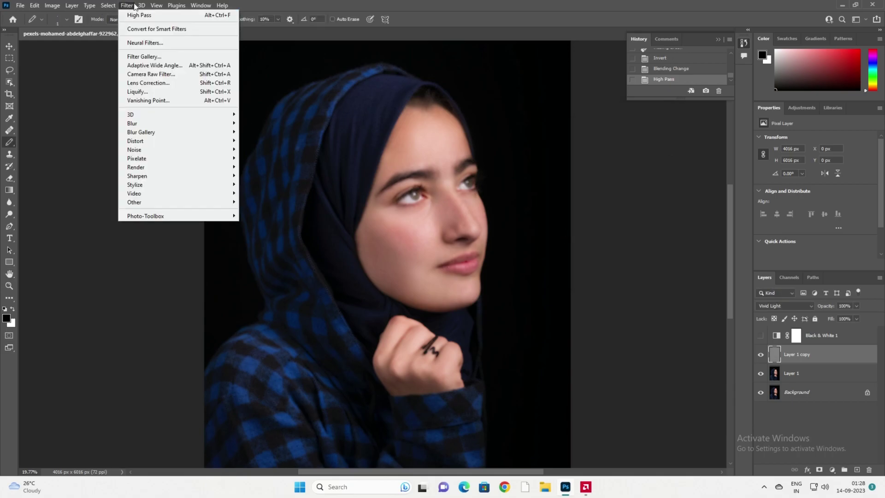
{"action": "left_click", "coordinate": [261, 158]}
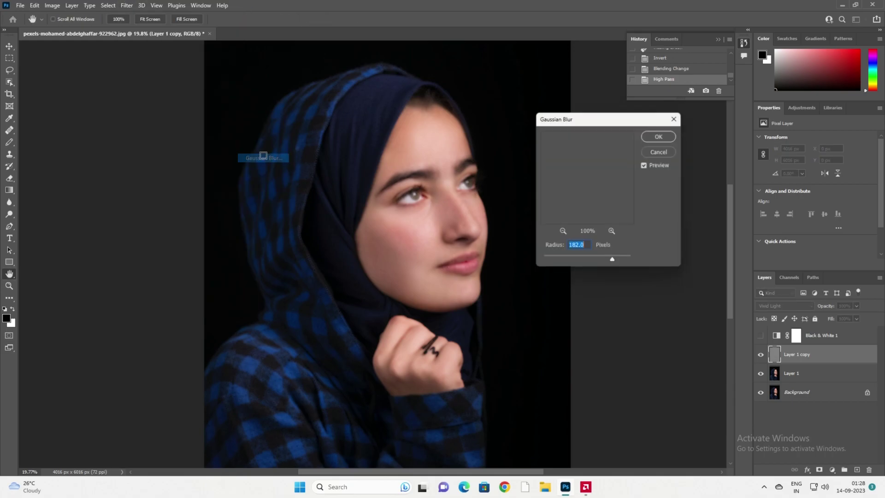
{"action": "scroll", "coordinate": [419, 228], "scroll_direction": "up", "scroll_amount": 4}
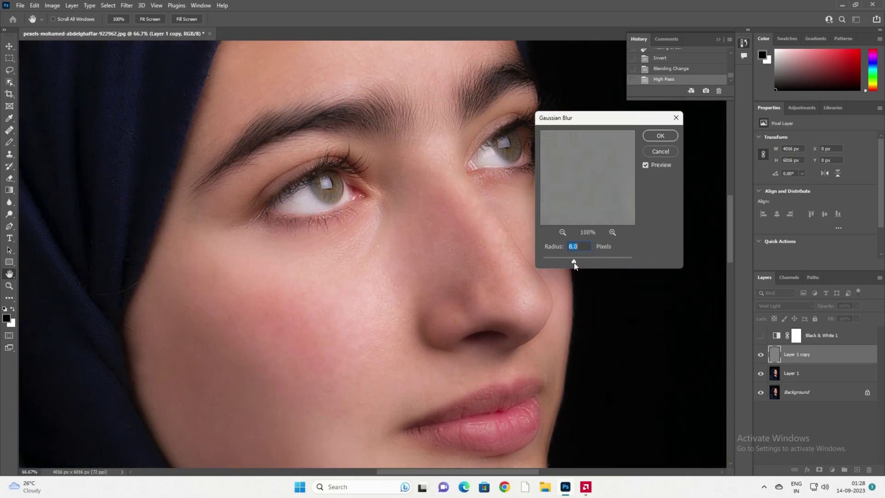
{"action": "left_click_drag", "start_coordinate": [579, 261], "coordinate": [584, 262]}
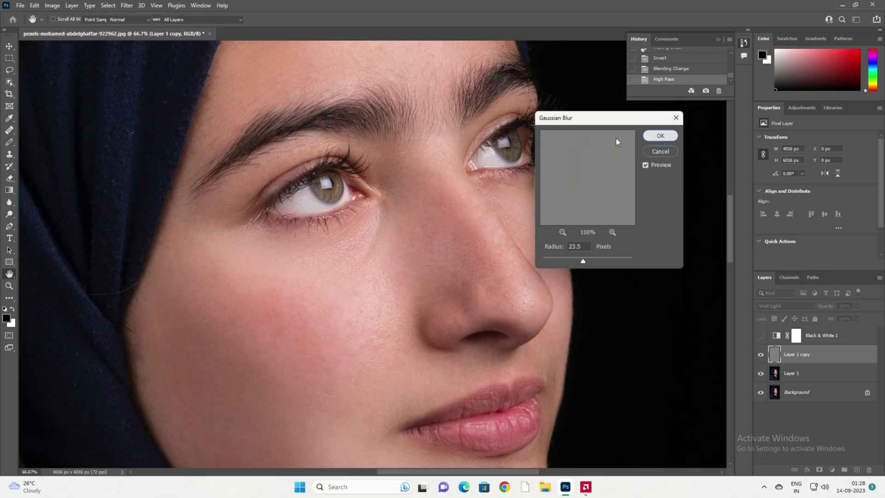
{"action": "left_click", "coordinate": [660, 136]}
{"action": "left_click", "coordinate": [761, 355]}
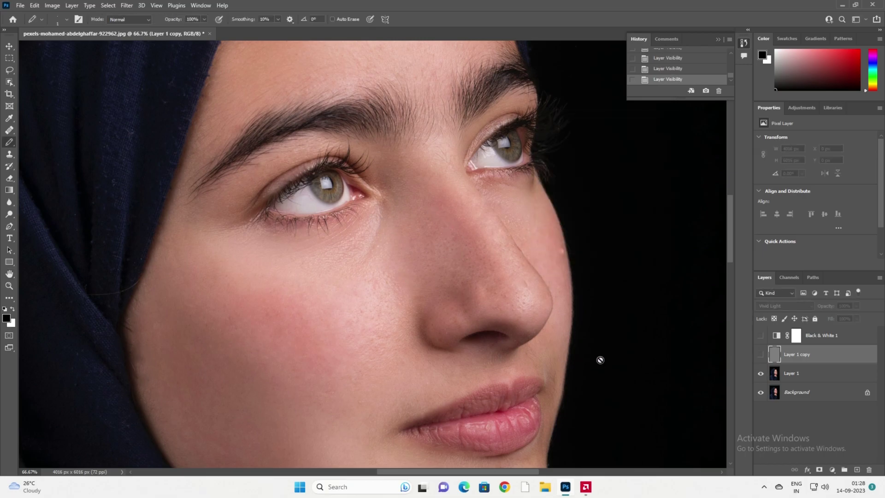
{"action": "key", "text": "ctrl+0"}
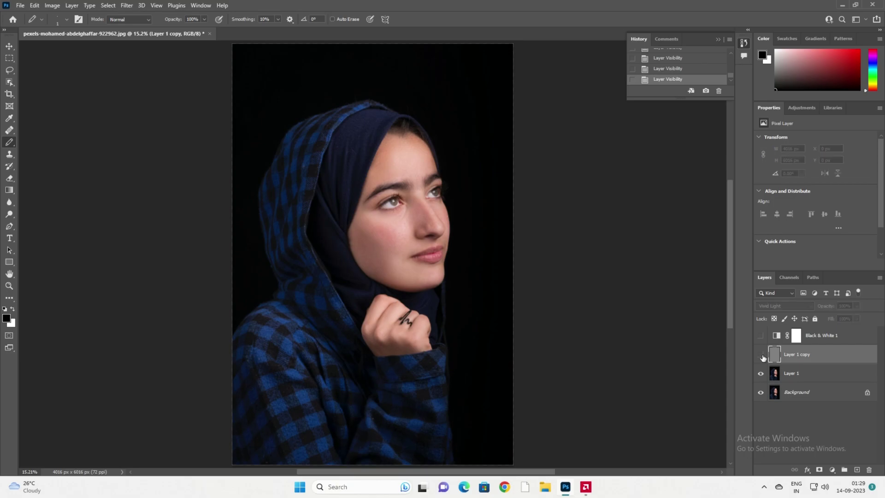
- Set brush Flow to 3% and paint white on layer d's mask over the forehead
{"action": "scroll", "coordinate": [465, 321], "scroll_direction": "down", "scroll_amount": 1}
{"action": "scroll", "coordinate": [465, 321], "scroll_direction": "up", "scroll_amount": 3}
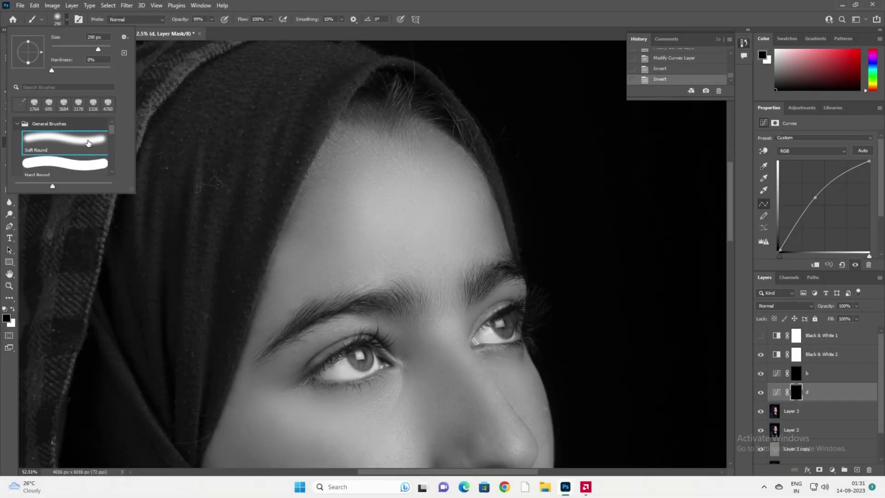
{"action": "left_click_drag", "start_coordinate": [418, 87], "coordinate": [395, 157]}
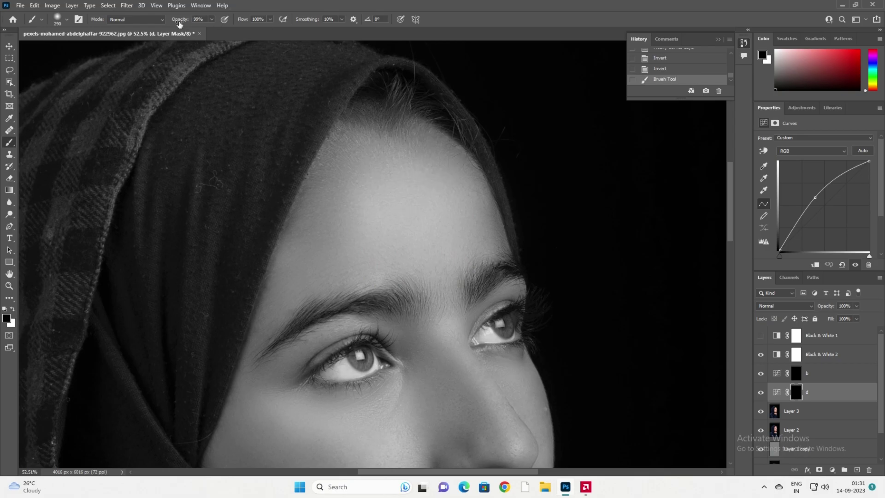
{"action": "double_click", "coordinate": [260, 19]}
{"action": "type", "text": "3"}
{"action": "left_click_drag", "start_coordinate": [481, 147], "coordinate": [468, 159]}
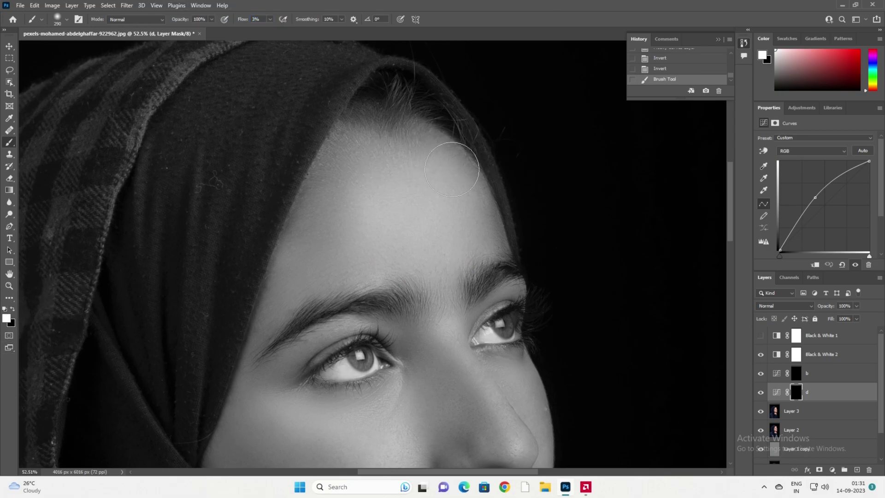
{"action": "mouse_move", "coordinate": [366, 140]}
{"action": "left_mouse_down"}
{"action": "mouse_move", "coordinate": [316, 198]}
{"action": "mouse_move", "coordinate": [273, 312]}
{"action": "mouse_move", "coordinate": [312, 145]}
{"action": "mouse_move", "coordinate": [312, 281]}
{"action": "left_mouse_up"}
- Brighten the cheeks, chin and nose on d's mask, using a smaller brush near the nose
{"action": "mouse_move", "coordinate": [314, 317]}
{"action": "left_mouse_down"}
{"action": "mouse_move", "coordinate": [326, 144]}
{"action": "mouse_move", "coordinate": [286, 188]}
{"action": "mouse_move", "coordinate": [325, 325]}
{"action": "mouse_move", "coordinate": [296, 360]}
{"action": "mouse_move", "coordinate": [239, 263]}
{"action": "mouse_move", "coordinate": [270, 389]}
{"action": "left_mouse_up"}
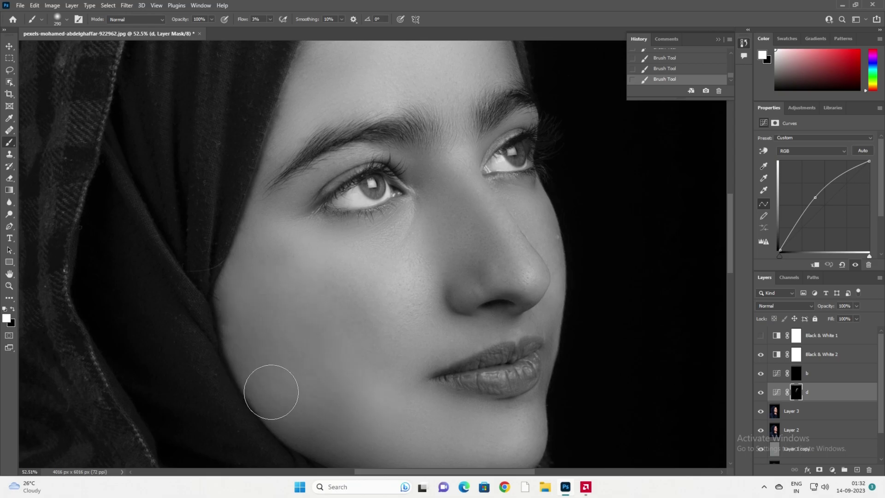
{"action": "scroll", "coordinate": [276, 369], "scroll_direction": "down", "scroll_amount": 3}
{"action": "left_click_drag", "start_coordinate": [296, 308], "coordinate": [436, 349]}
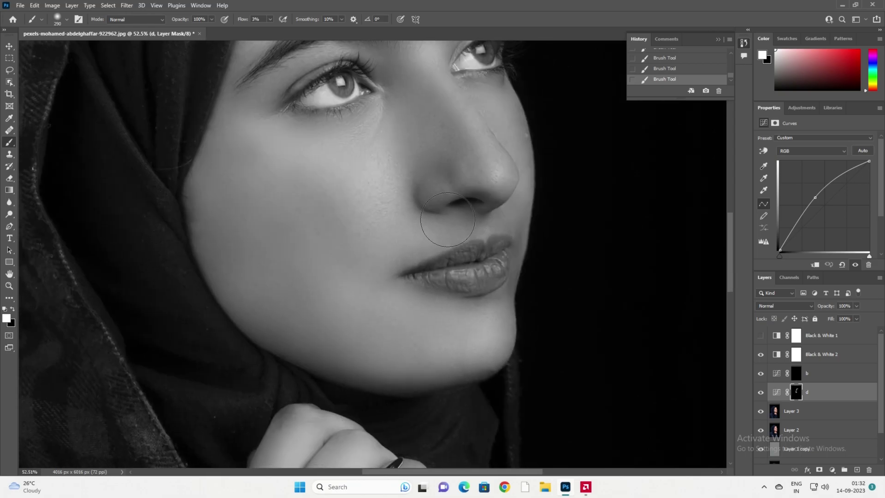
{"action": "scroll", "coordinate": [277, 276], "scroll_direction": "up", "scroll_amount": 3}
{"action": "scroll", "coordinate": [276, 276], "scroll_direction": "right", "scroll_amount": 3}
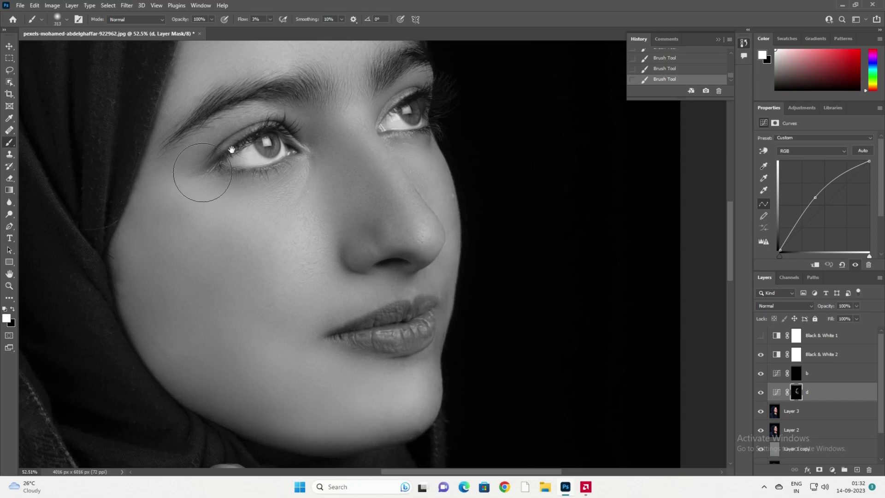
{"action": "scroll", "coordinate": [198, 178], "scroll_direction": "up", "scroll_amount": 3}
{"action": "scroll", "coordinate": [198, 177], "scroll_direction": "right", "scroll_amount": 1}
{"action": "key", "text": "bracketleft"}
{"action": "key", "text": "bracketleft"}
{"action": "key", "text": "bracketleft"}
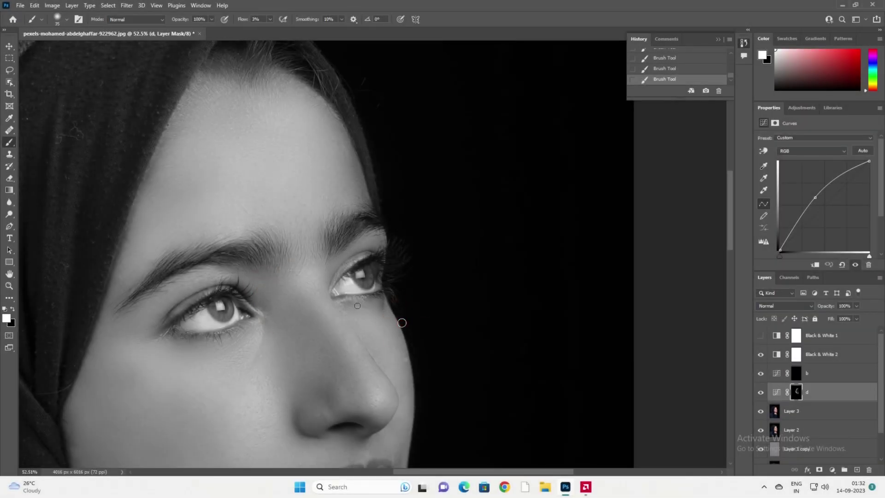
{"action": "scroll", "coordinate": [351, 356], "scroll_direction": "up", "scroll_amount": 3}
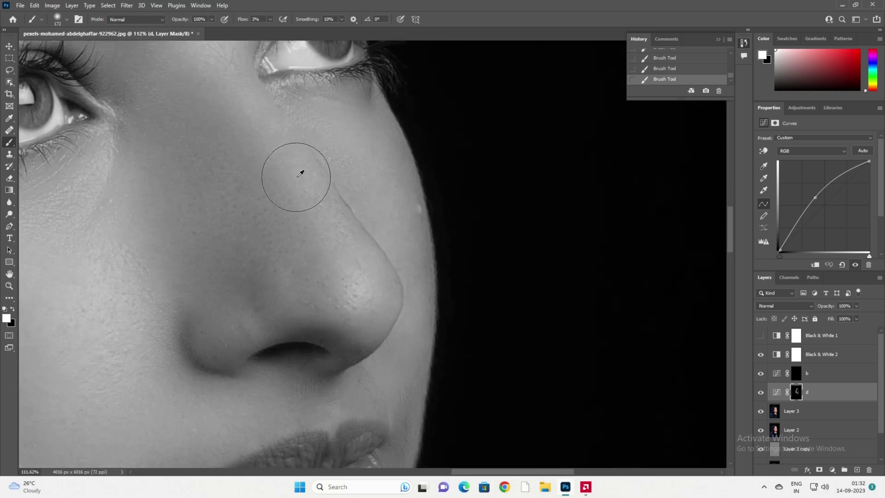
{"action": "scroll", "coordinate": [336, 342], "scroll_direction": "up", "scroll_amount": 2}
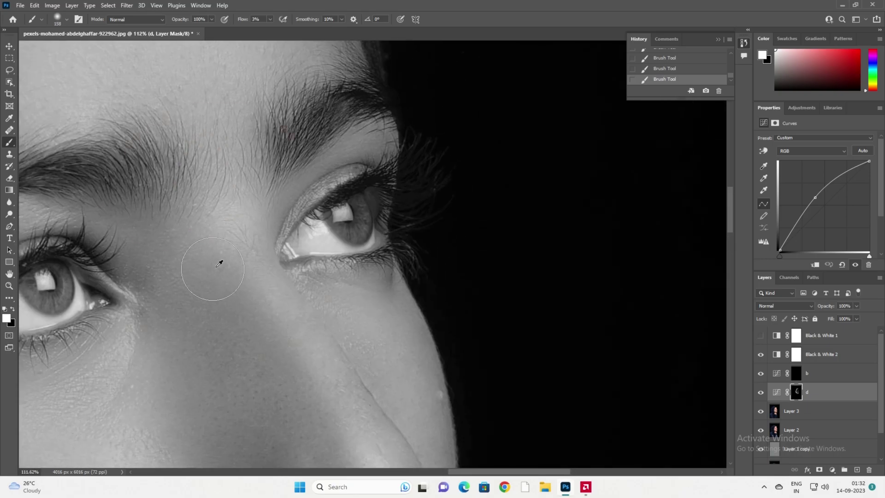
{"action": "scroll", "coordinate": [221, 259], "scroll_direction": "down", "scroll_amount": 5}
{"action": "scroll", "coordinate": [182, 223], "scroll_direction": "up", "scroll_amount": 2}
{"action": "scroll", "coordinate": [132, 323], "scroll_direction": "down", "scroll_amount": 2}
{"action": "scroll", "coordinate": [131, 322], "scroll_direction": "down", "scroll_amount": 2}
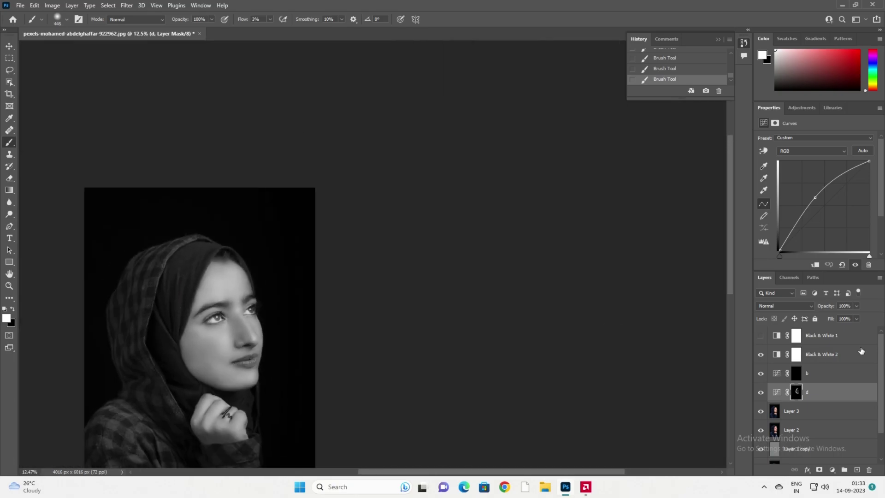
{"action": "key", "text": "alt+bracketright"}
- Toggle Curves layer b's visibility to compare its effect on the face
{"action": "scroll", "coordinate": [212, 208], "scroll_direction": "up", "scroll_amount": 4}
{"action": "scroll", "coordinate": [148, 313], "scroll_direction": "down", "scroll_amount": 2}
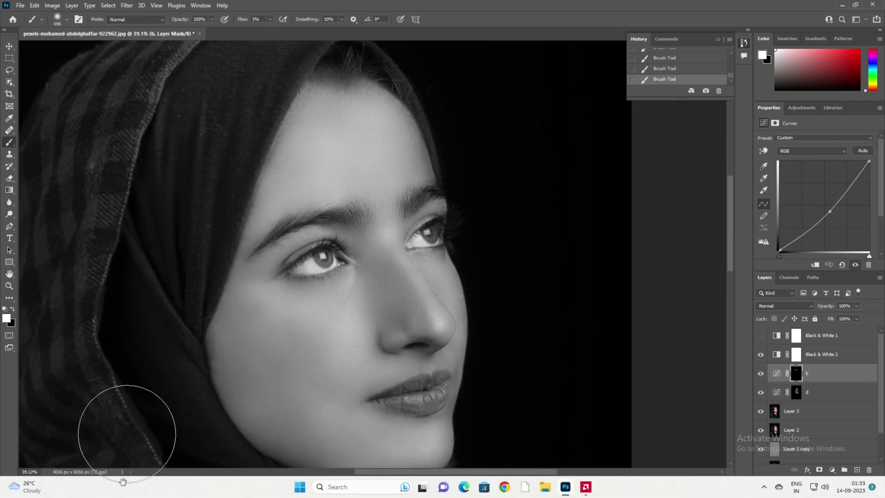
{"action": "scroll", "coordinate": [213, 332], "scroll_direction": "up", "scroll_amount": 1}
{"action": "scroll", "coordinate": [213, 332], "scroll_direction": "down", "scroll_amount": 4}
{"action": "scroll", "coordinate": [202, 351], "scroll_direction": "up", "scroll_amount": 1}
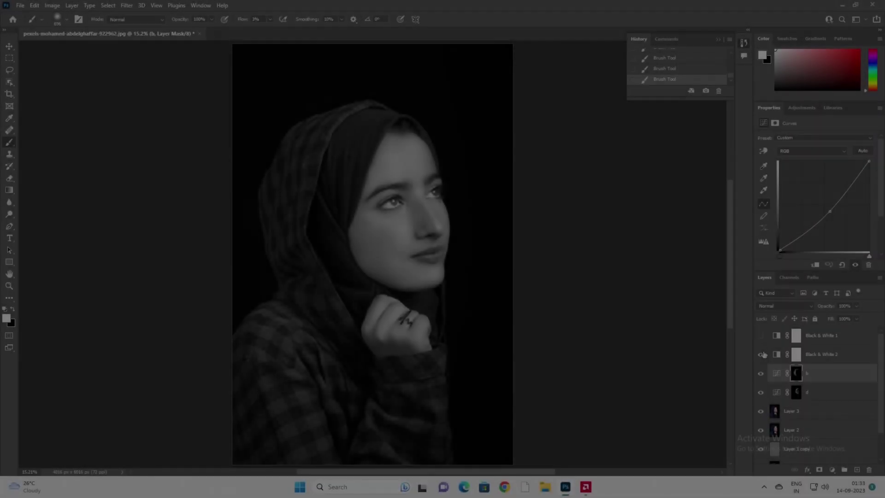
{"action": "scroll", "coordinate": [801, 463], "scroll_direction": "down", "scroll_amount": 2}
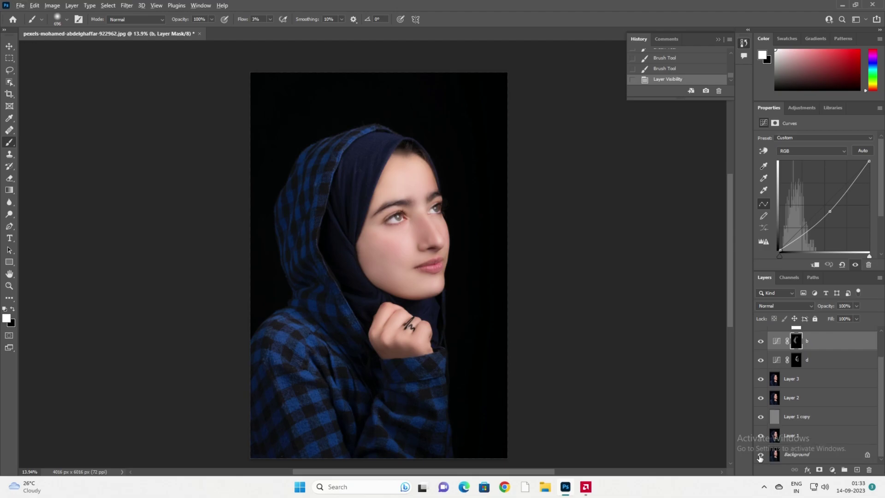
{"action": "left_click", "coordinate": [760, 341]}
{"action": "left_click", "coordinate": [760, 341]}
{"action": "scroll", "coordinate": [394, 257], "scroll_direction": "up", "scroll_amount": 4}
{"action": "scroll", "coordinate": [394, 257], "scroll_direction": "down", "scroll_amount": 4}
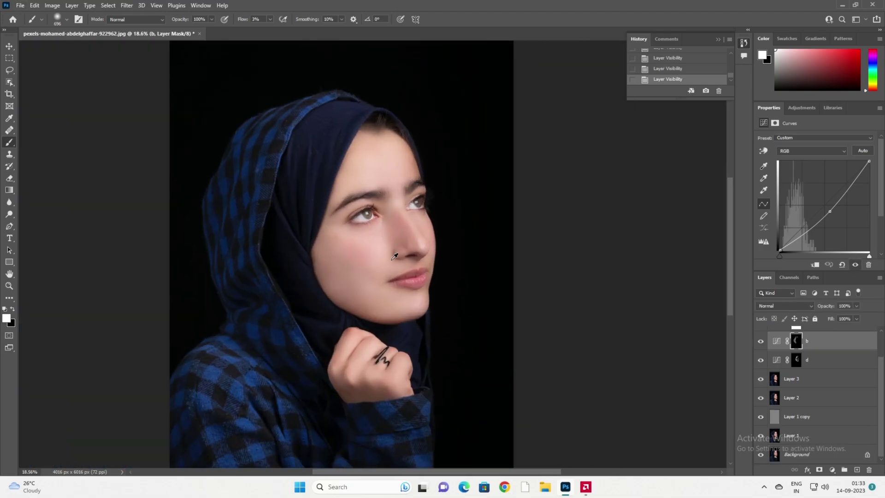
{"action": "scroll", "coordinate": [394, 257], "scroll_direction": "up", "scroll_amount": 1}
{"action": "scroll", "coordinate": [394, 256], "scroll_direction": "up", "scroll_amount": 1}
{"action": "scroll", "coordinate": [443, 295], "scroll_direction": "up", "scroll_amount": 3}
{"action": "scroll", "coordinate": [443, 295], "scroll_direction": "down", "scroll_amount": 5}
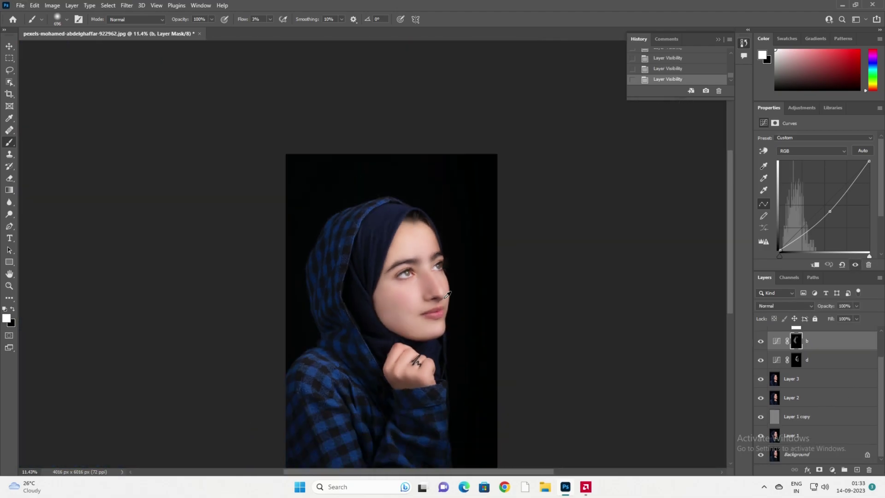
{"action": "scroll", "coordinate": [506, 300], "scroll_direction": "up", "scroll_amount": 1}
{"action": "scroll", "coordinate": [503, 262], "scroll_direction": "down", "scroll_amount": 1}
{"action": "scroll", "coordinate": [471, 333], "scroll_direction": "up", "scroll_amount": 1}
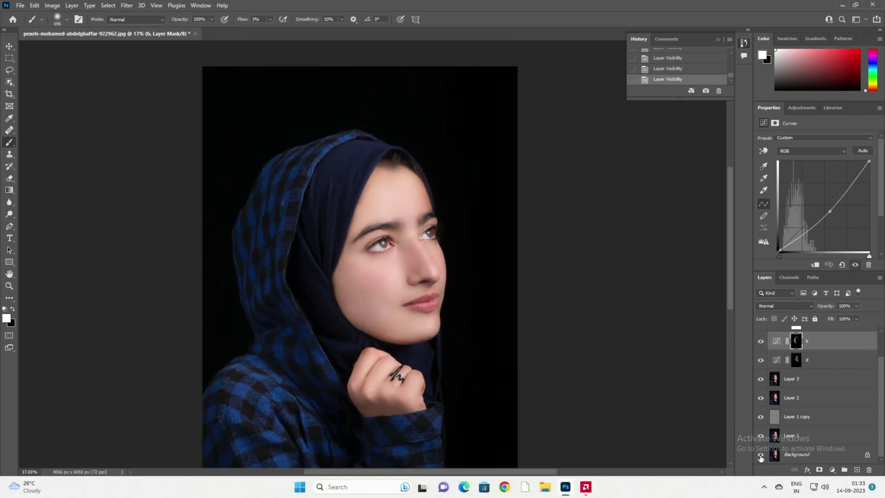
- Set Curves layer d's opacity to 50%
{"action": "left_click", "coordinate": [824, 367]}
{"action": "scroll", "coordinate": [824, 368], "scroll_direction": "up", "scroll_amount": 1}
{"action": "type", "text": "50"}
{"action": "key", "text": "Return"}
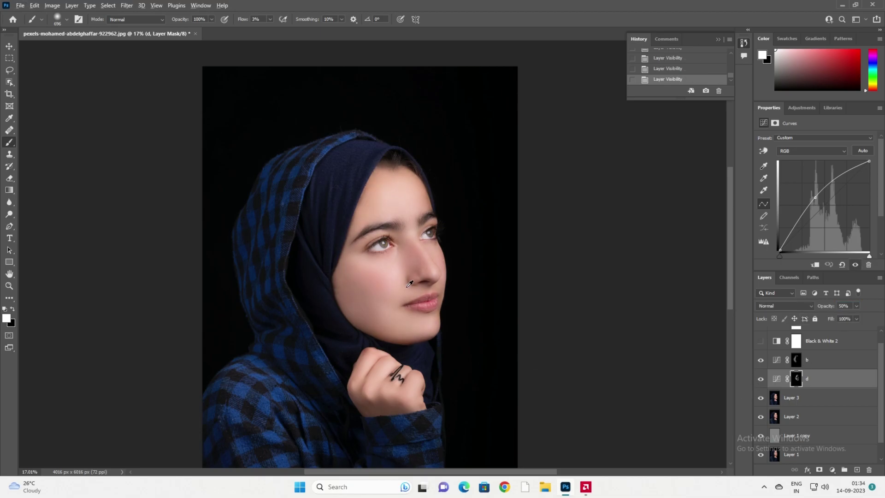
- Group layers b and d into Group 1 and hide the group
{"action": "scroll", "coordinate": [409, 284], "scroll_direction": "down", "scroll_amount": 2}
{"action": "left_click", "coordinate": [838, 361]}
{"action": "right_click", "coordinate": [838, 361]}
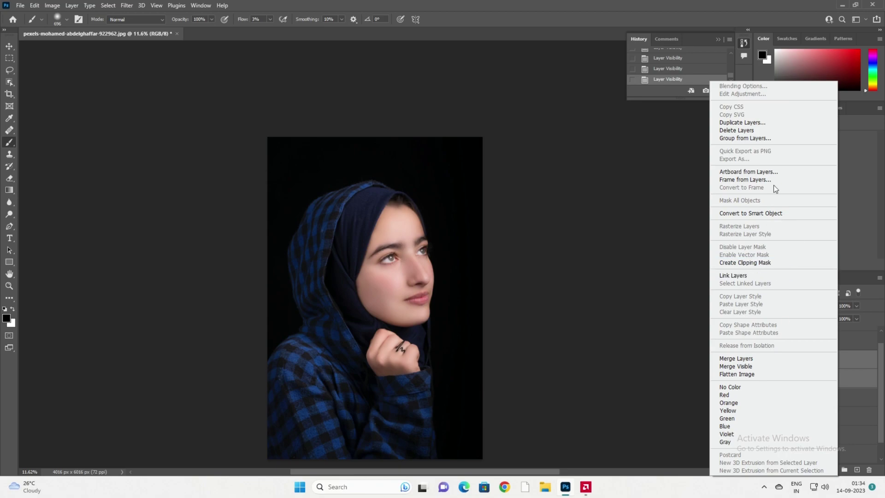
{"action": "left_click", "coordinate": [743, 138]}
{"action": "key", "text": "Return"}
{"action": "left_click", "coordinate": [760, 364]}
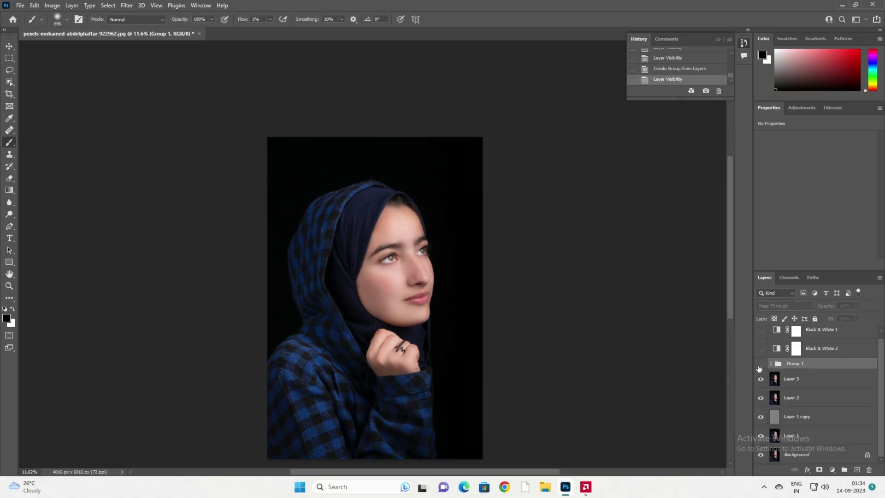
{"action": "left_click", "coordinate": [761, 363]}
- Give Layer 3 Screen blending and split the Underlying Layer black slider to exclude the darkest tones
{"action": "left_click", "coordinate": [818, 378]}
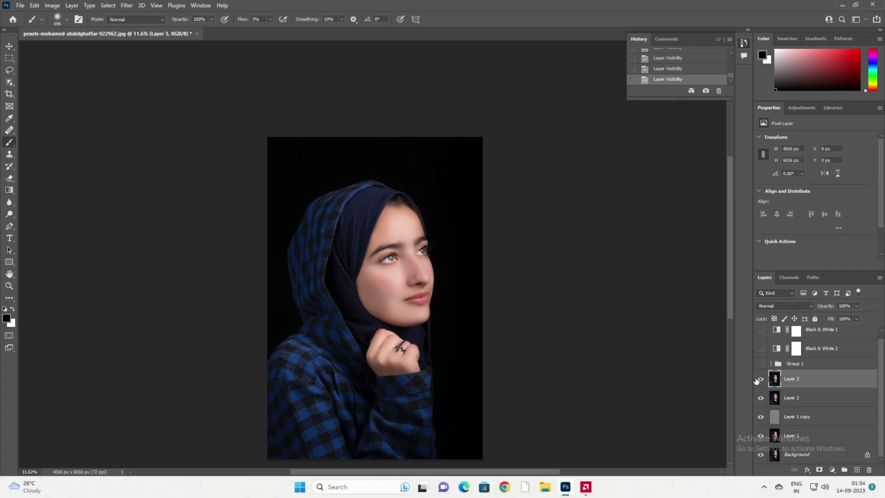
{"action": "double_click", "coordinate": [871, 382]}
{"action": "left_click", "coordinate": [829, 264]}
{"action": "right_click", "coordinate": [867, 380]}
{"action": "left_click", "coordinate": [767, 86]}
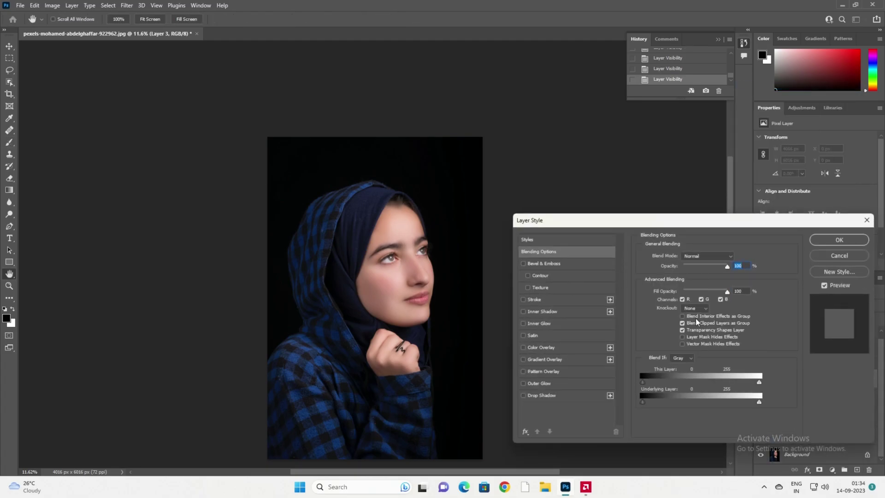
{"action": "left_click", "coordinate": [701, 255]}
{"action": "left_click", "coordinate": [700, 323]}
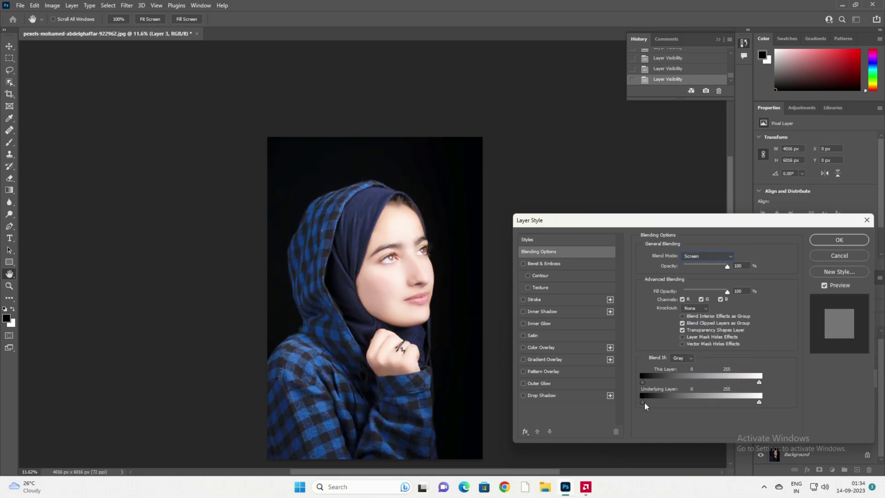
{"action": "left_click_drag", "start_coordinate": [642, 401], "coordinate": [759, 402]}
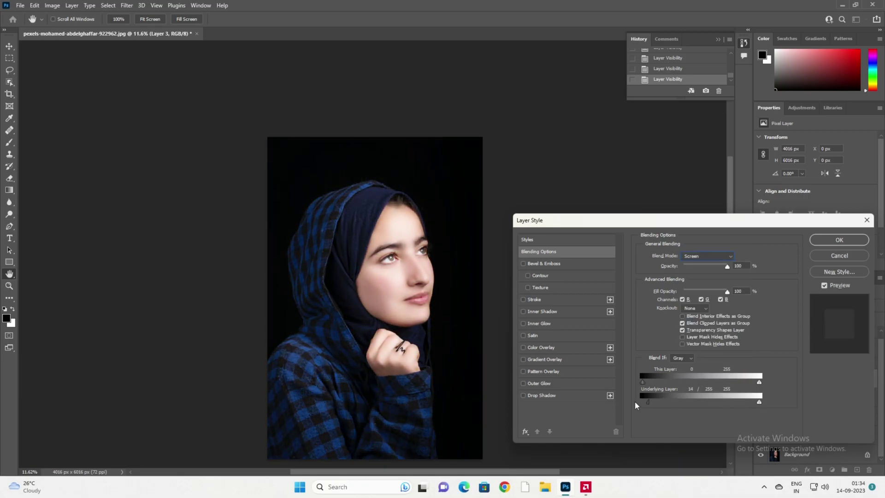
{"action": "left_click", "coordinate": [825, 244]}
- Add a black mask to Layer 3 and paint white over the near eye's white
{"action": "left_click", "coordinate": [821, 469], "text": "alt"}
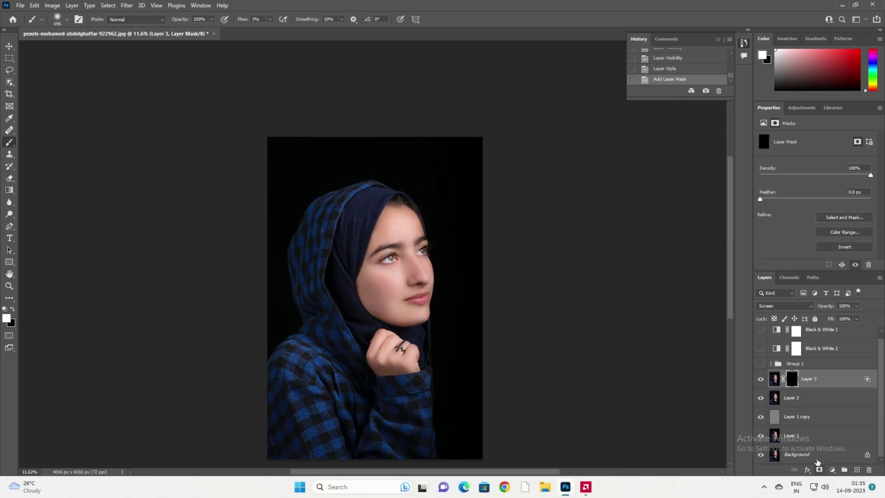
{"action": "key", "text": "x"}
{"action": "scroll", "coordinate": [381, 252], "scroll_direction": "up", "scroll_amount": 5}
{"action": "scroll", "coordinate": [380, 252], "scroll_direction": "up", "scroll_amount": 6}
{"action": "left_click_drag", "start_coordinate": [380, 252], "coordinate": [361, 250]}
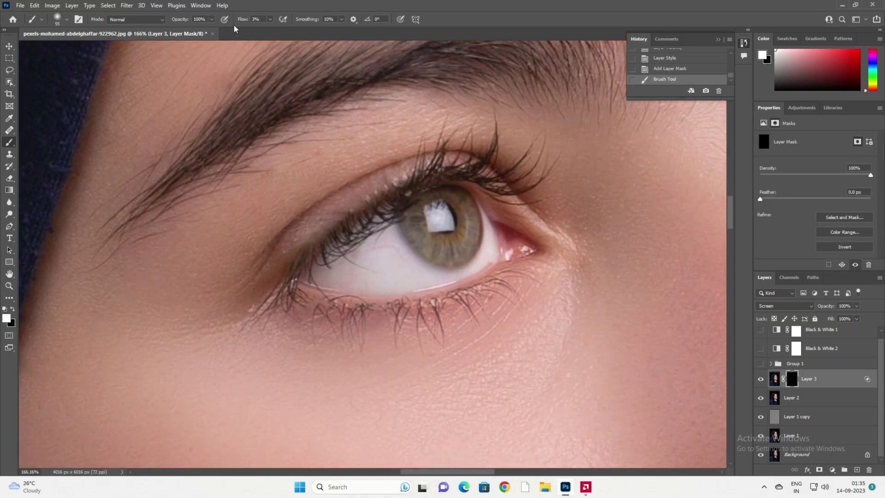
{"action": "left_click_drag", "start_coordinate": [389, 224], "coordinate": [452, 270]}
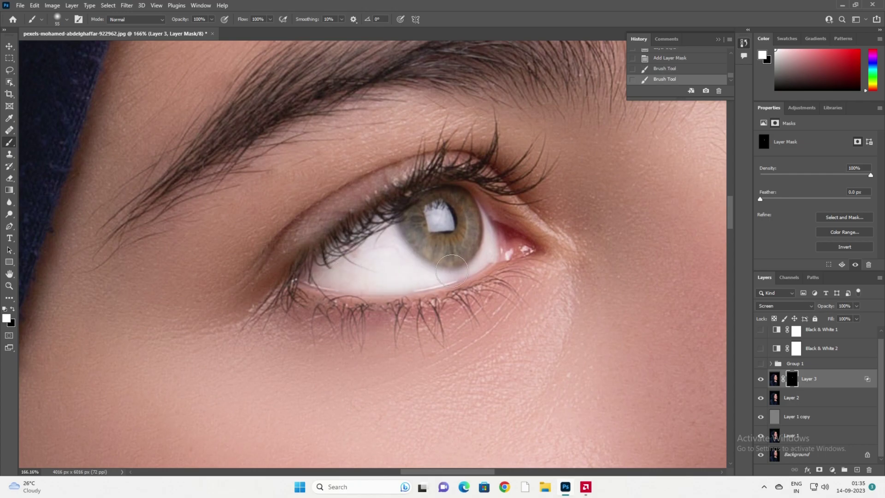
- Paint white over the other eye's white and make Group 1 visible again
{"action": "scroll", "coordinate": [475, 267], "scroll_direction": "right", "scroll_amount": 4}
{"action": "scroll", "coordinate": [270, 256], "scroll_direction": "right", "scroll_amount": 4}
{"action": "left_click_drag", "start_coordinate": [271, 257], "coordinate": [324, 277]}
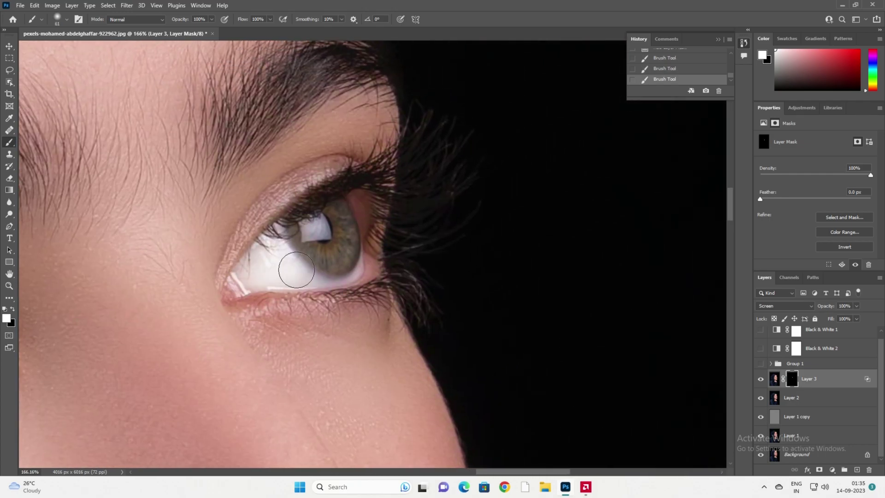
{"action": "key", "text": "ctrl+0"}
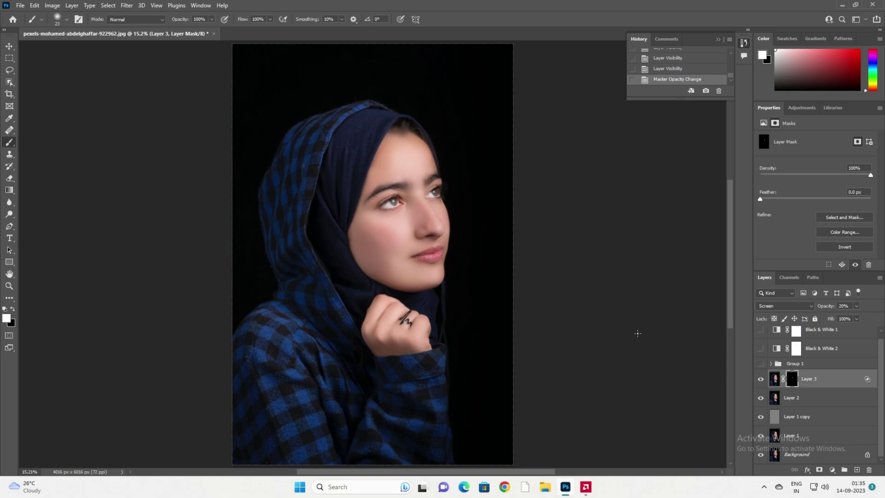
{"action": "left_click", "coordinate": [761, 363]}
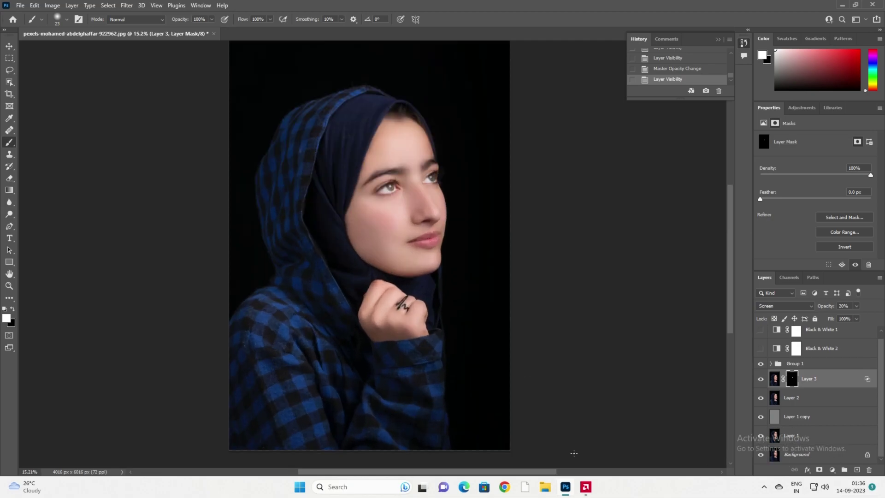
- Enlarge the brush for painting brightening strokes on layer b's curves mask
{"action": "scroll", "coordinate": [429, 366], "scroll_direction": "down", "scroll_amount": 2}
{"action": "scroll", "coordinate": [430, 366], "scroll_direction": "up", "scroll_amount": 2}
{"action": "scroll", "coordinate": [429, 367], "scroll_direction": "down", "scroll_amount": 2}
{"action": "scroll", "coordinate": [571, 389], "scroll_direction": "up", "scroll_amount": 1}
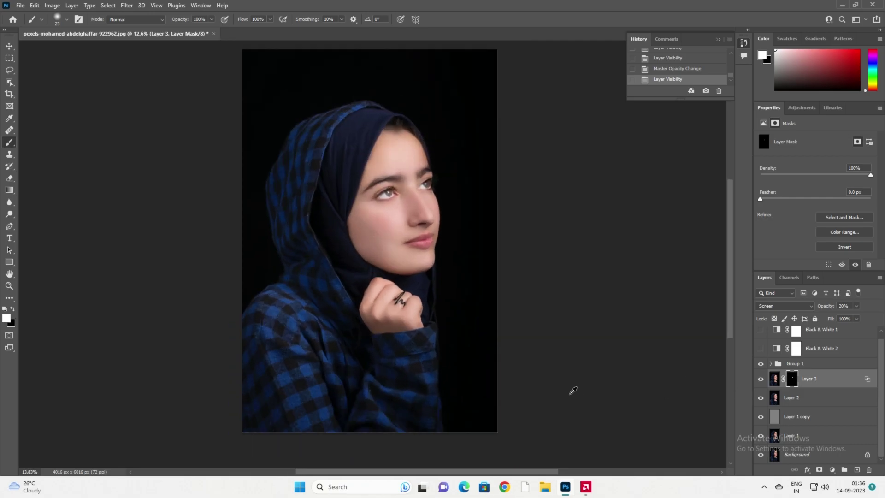
{"action": "scroll", "coordinate": [397, 194], "scroll_direction": "up", "scroll_amount": 10}
{"action": "scroll", "coordinate": [502, 312], "scroll_direction": "down", "scroll_amount": 5}
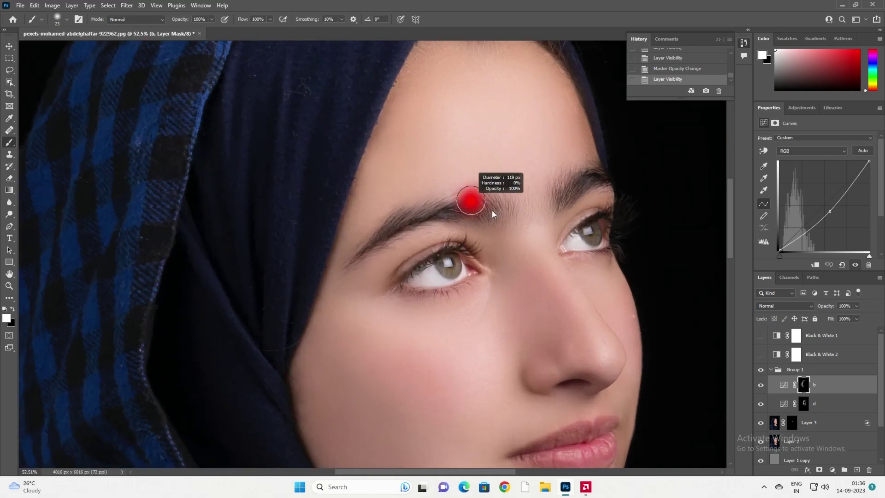
{"action": "left_click_drag", "start_coordinate": [492, 214], "coordinate": [445, 214]}
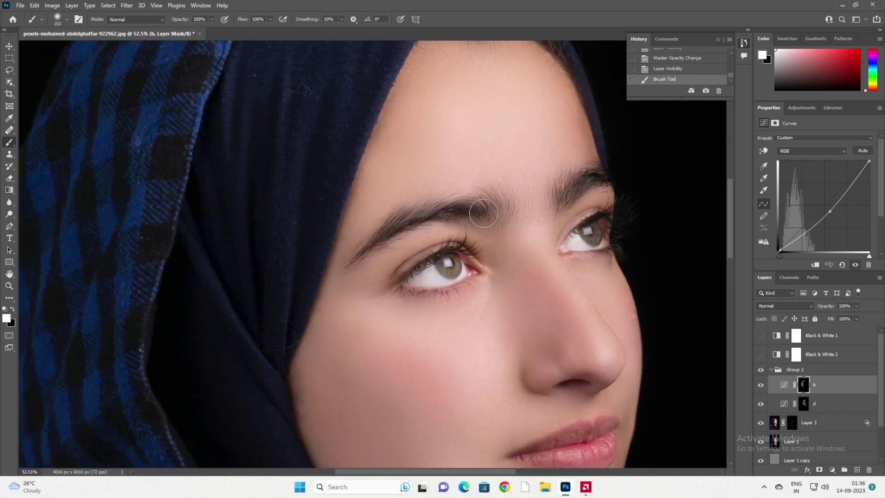
- Undo the last brush strokes so only one extra brow stroke remains on the mask
{"action": "scroll", "coordinate": [567, 399], "scroll_direction": "down", "scroll_amount": 5}
{"action": "key", "text": "ctrl+0"}
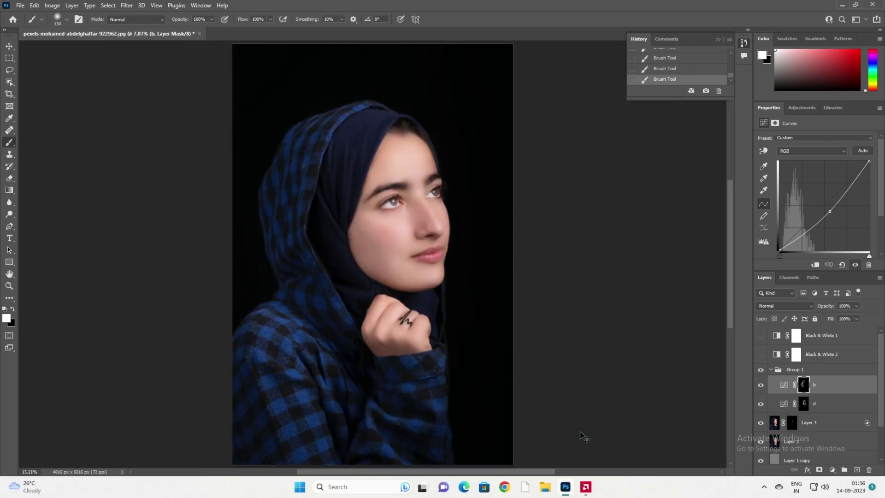
{"action": "key", "text": "ctrl+z"}
{"action": "key", "text": "ctrl+z"}
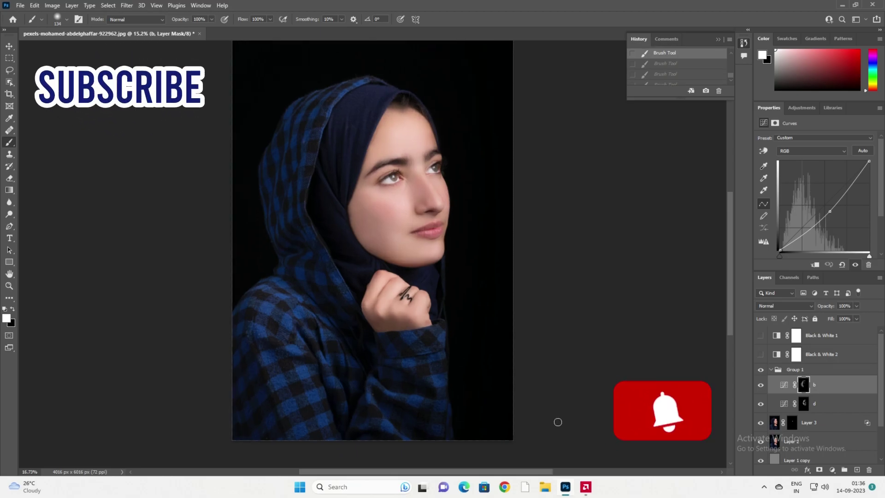
{"action": "scroll", "coordinate": [556, 418], "scroll_direction": "down", "scroll_amount": 3}
{"action": "scroll", "coordinate": [507, 331], "scroll_direction": "up", "scroll_amount": 2}
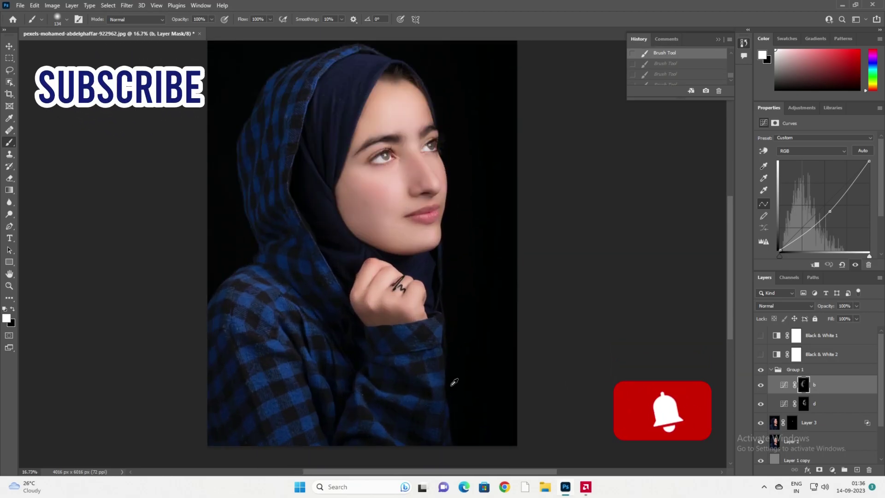
{"action": "scroll", "coordinate": [462, 383], "scroll_direction": "up", "scroll_amount": 1}
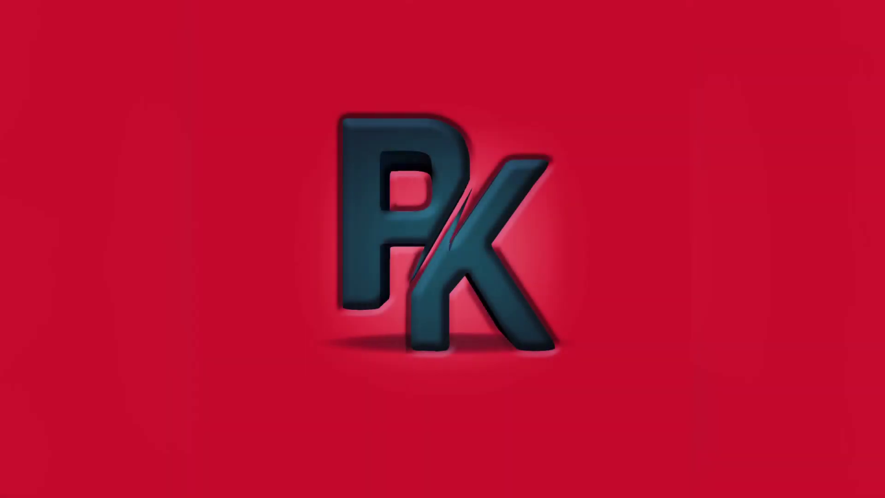